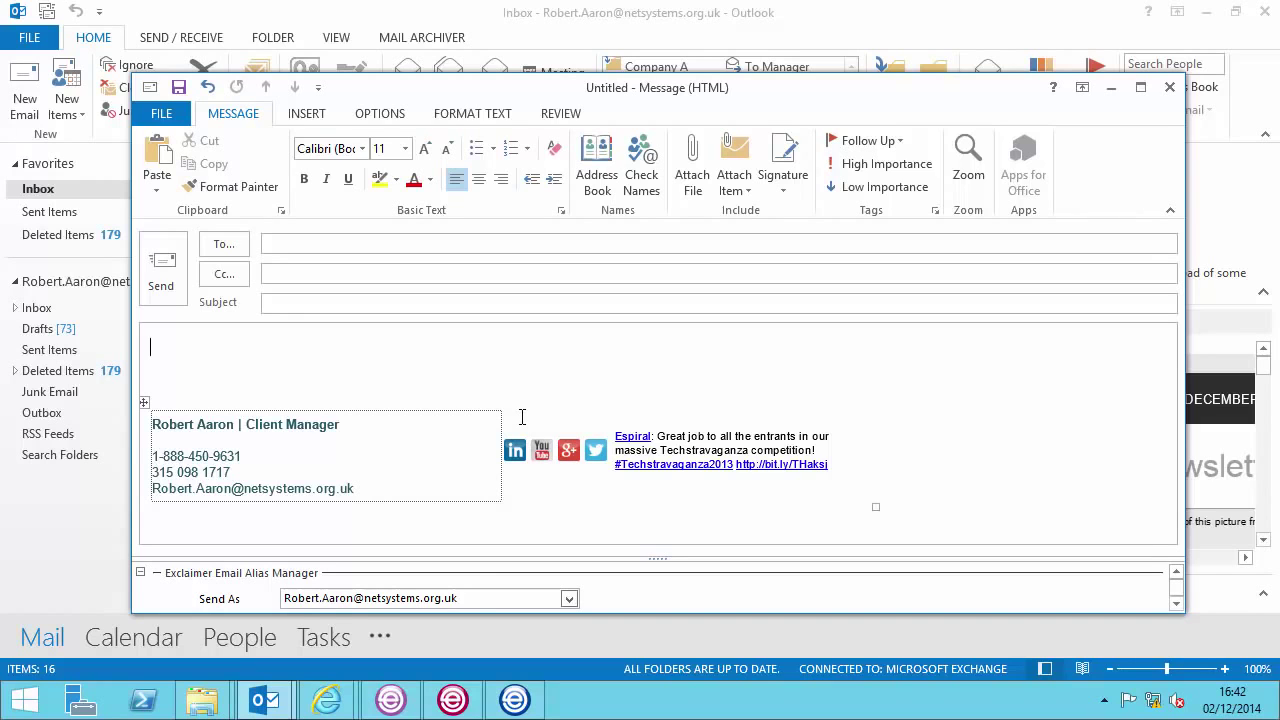
Switch to Signature Manager, open the Sales Signature Policy, Primary template for editing, and inspect the logo and banner image properties
{"action": "left_click", "coordinate": [514, 699]}
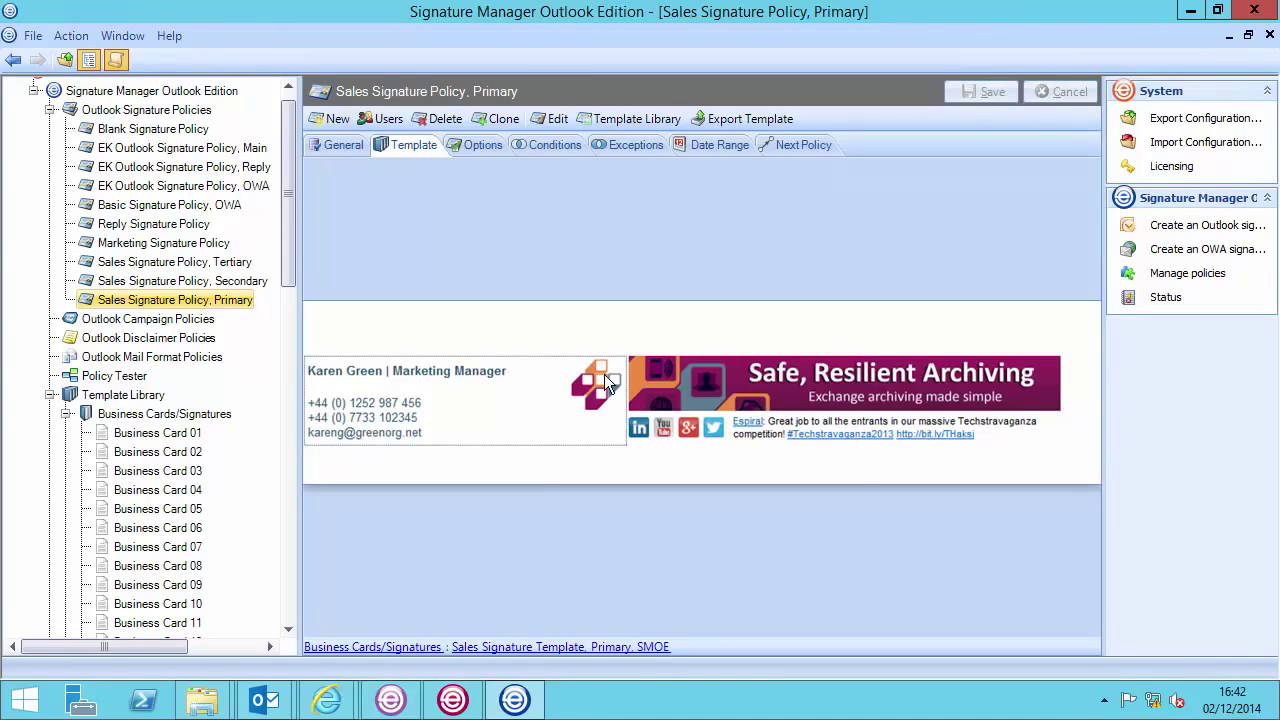
{"action": "left_click", "coordinate": [550, 119]}
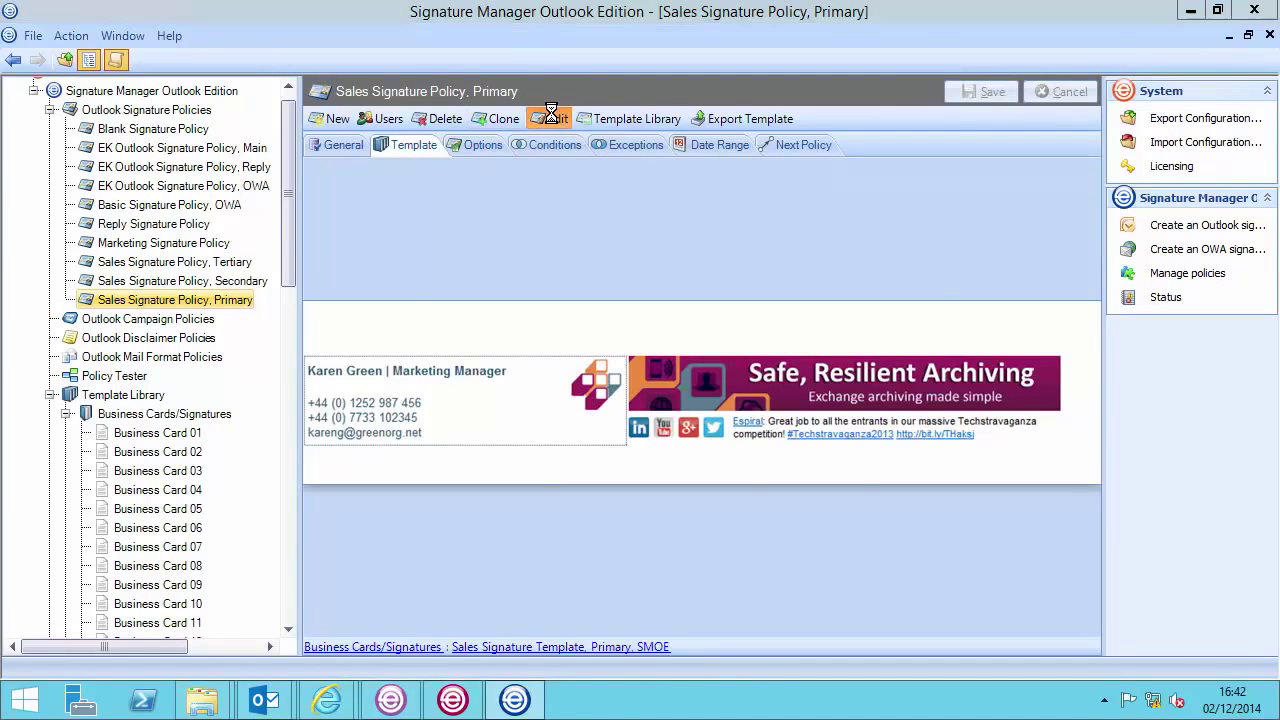
{"action": "left_click", "coordinate": [502, 264]}
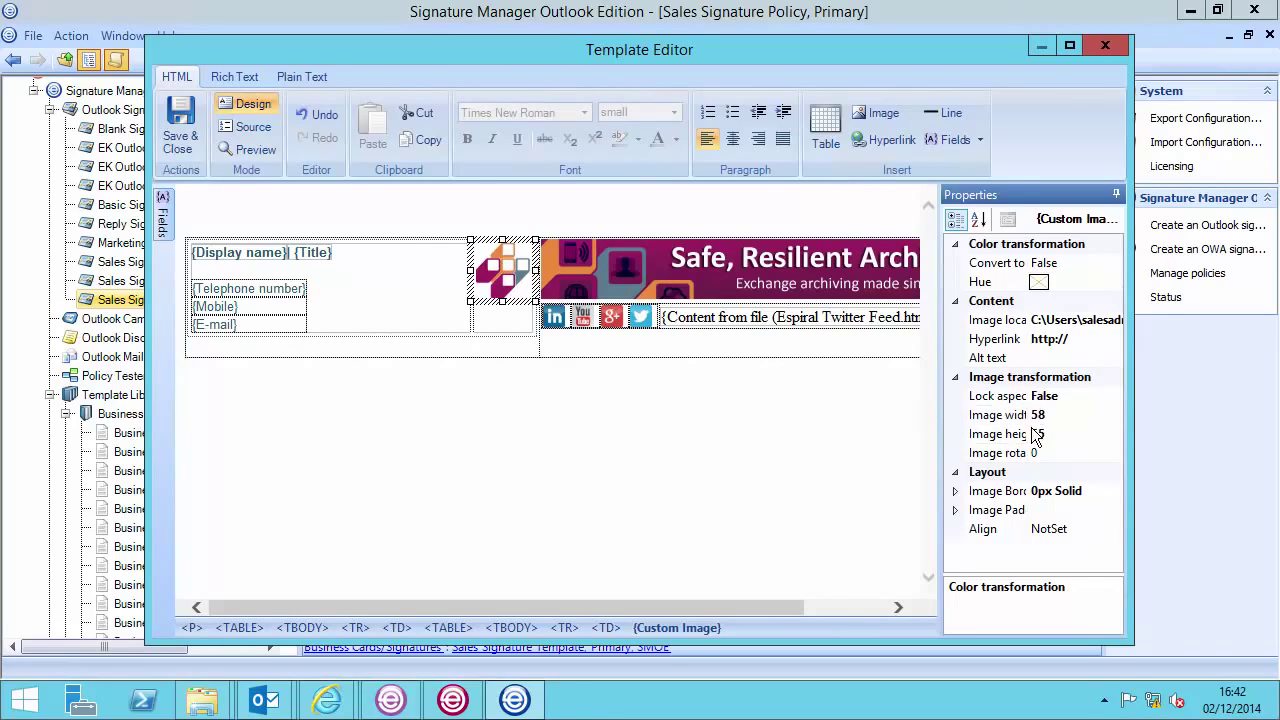
{"action": "left_click", "coordinate": [810, 287]}
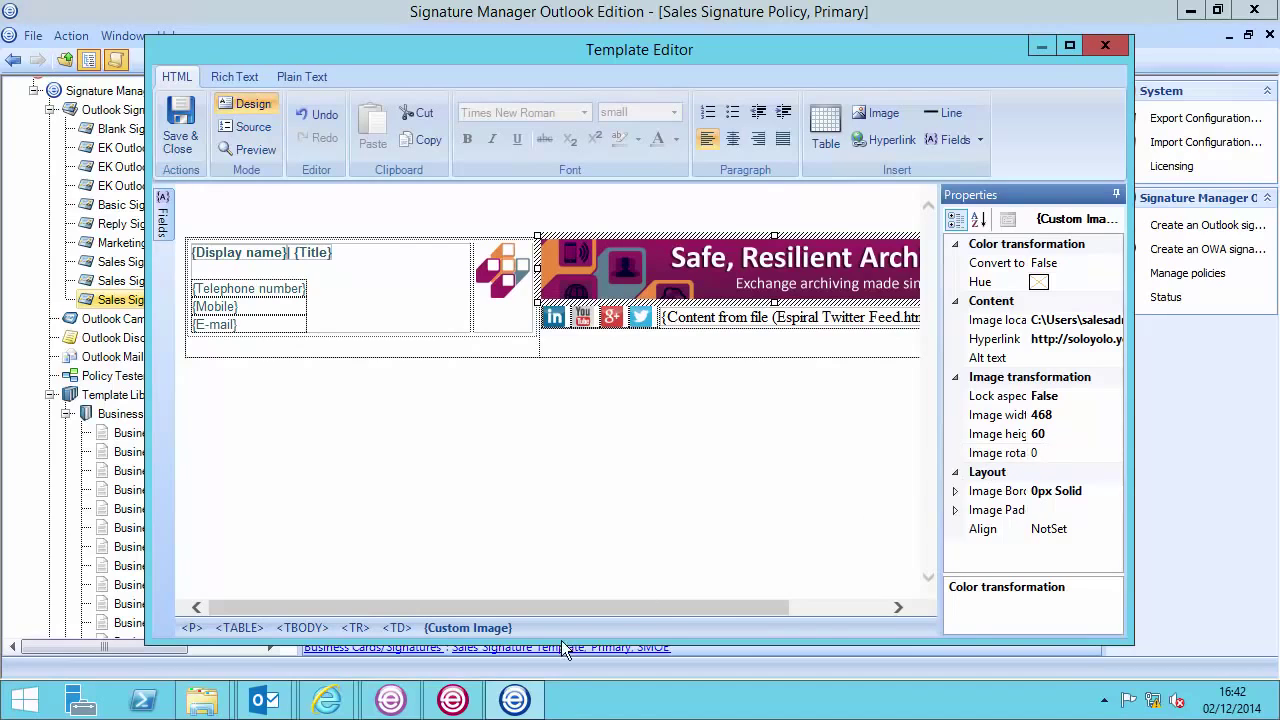
View DataPlus-Logo-Smaller and Safe-Resilient-Archiving from the Sigs folder, compare them with the template's images, and close both previews
{"action": "mouse_move", "coordinate": [224, 699]}
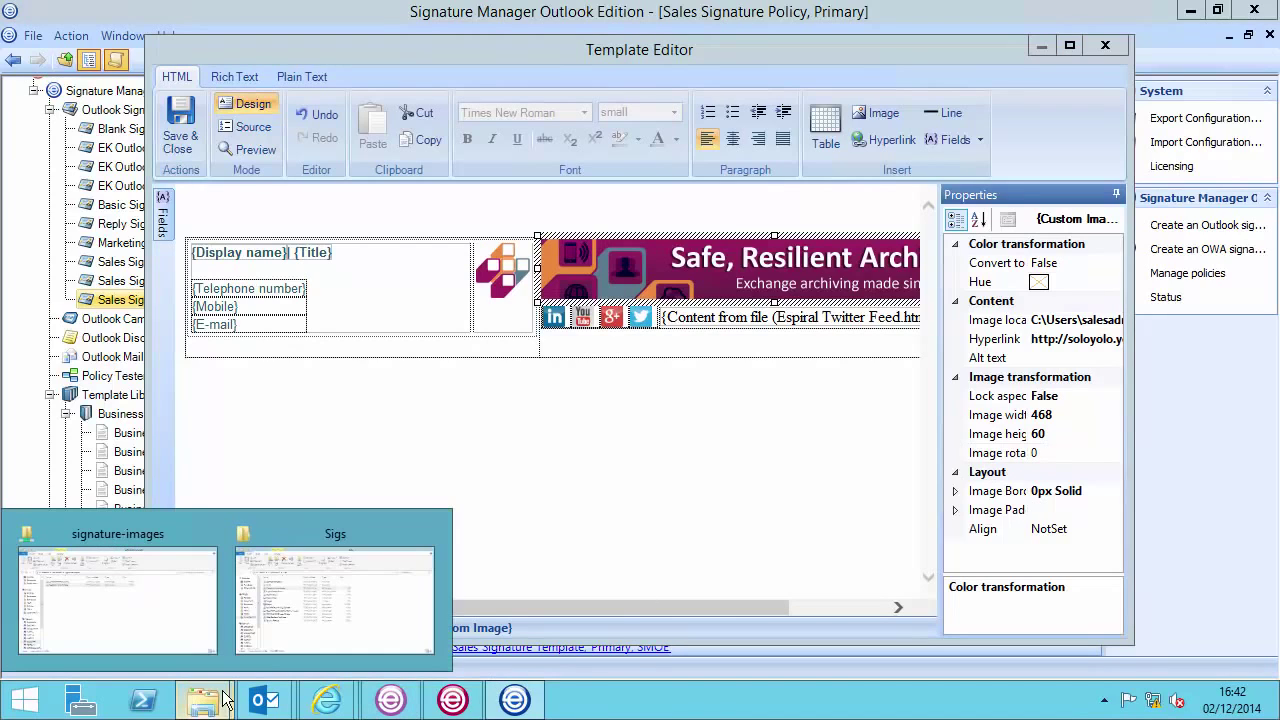
{"action": "left_click", "coordinate": [262, 600]}
{"action": "key", "text": "Return"}
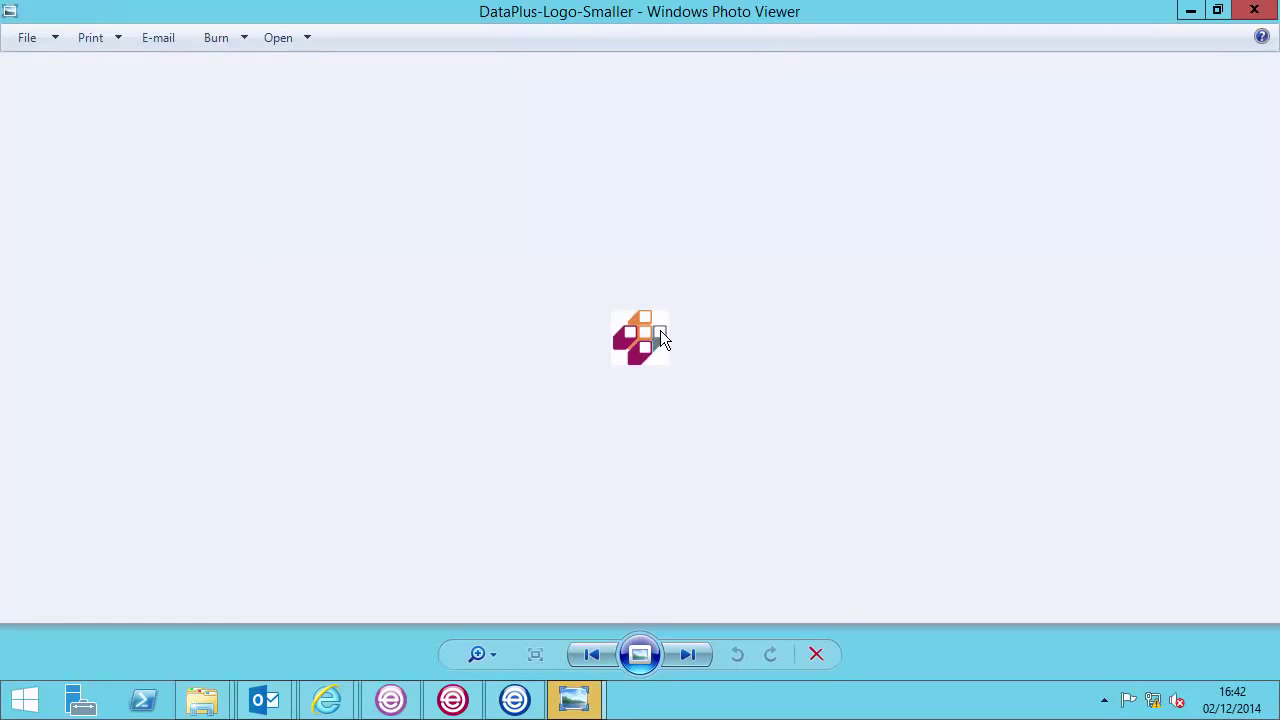
{"action": "left_click", "coordinate": [1255, 12]}
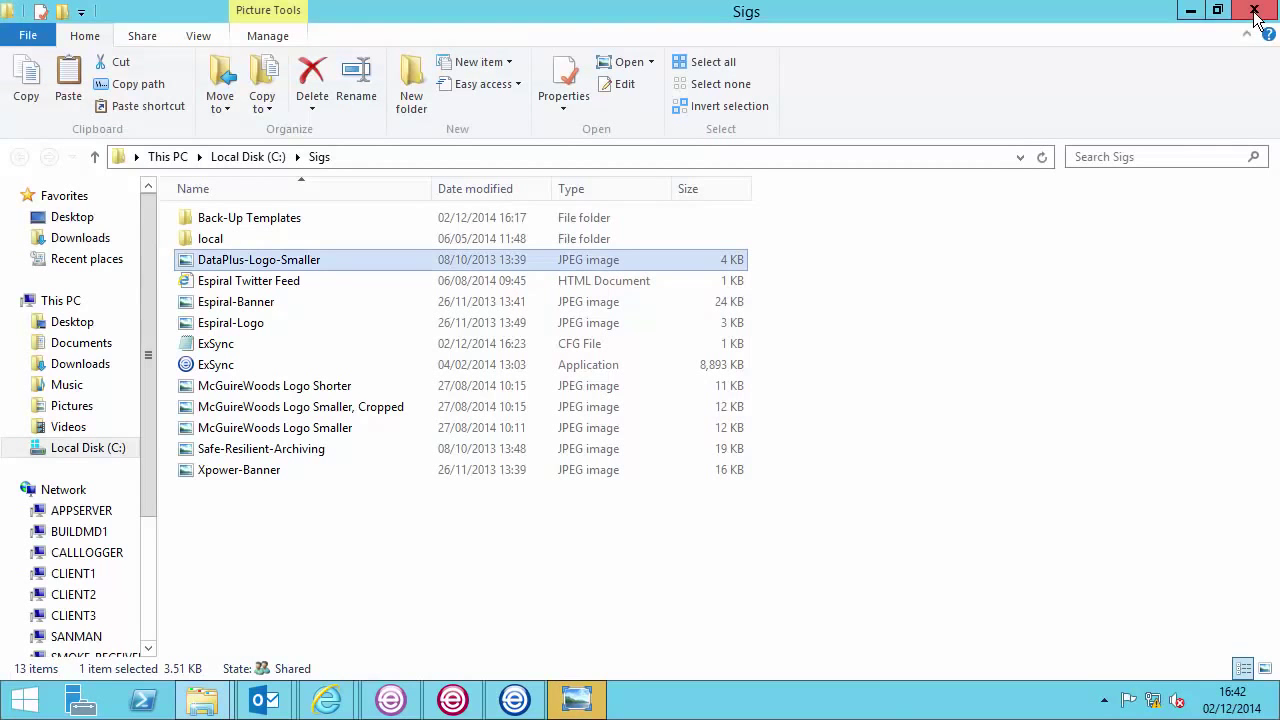
{"action": "double_click", "coordinate": [318, 448]}
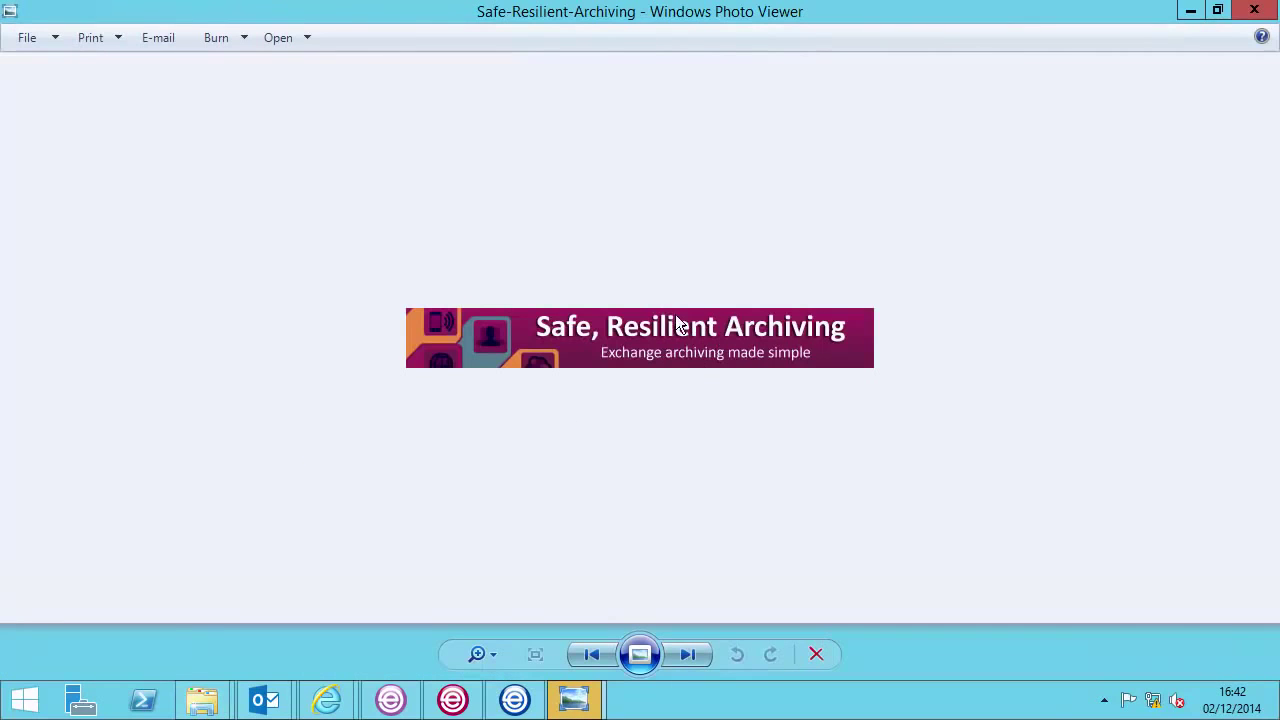
{"action": "left_click", "coordinate": [514, 699]}
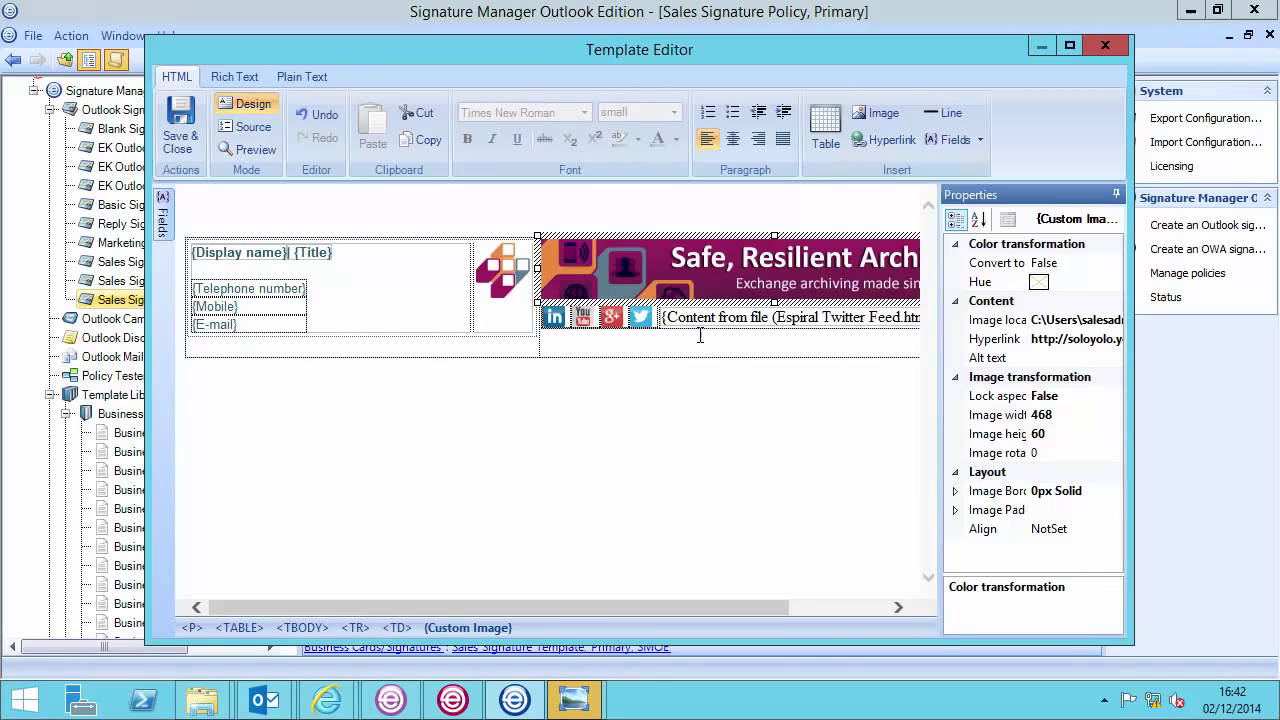
{"action": "mouse_move", "coordinate": [584, 686]}
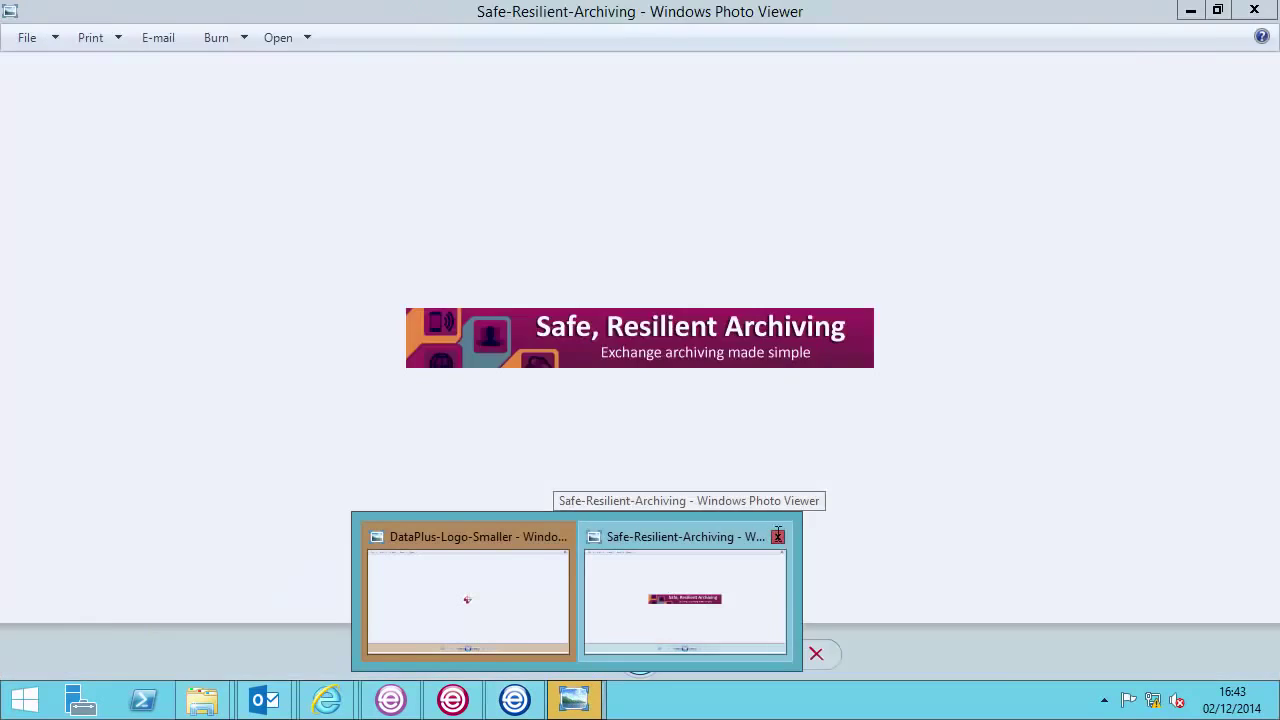
{"action": "left_click", "coordinate": [778, 536]}
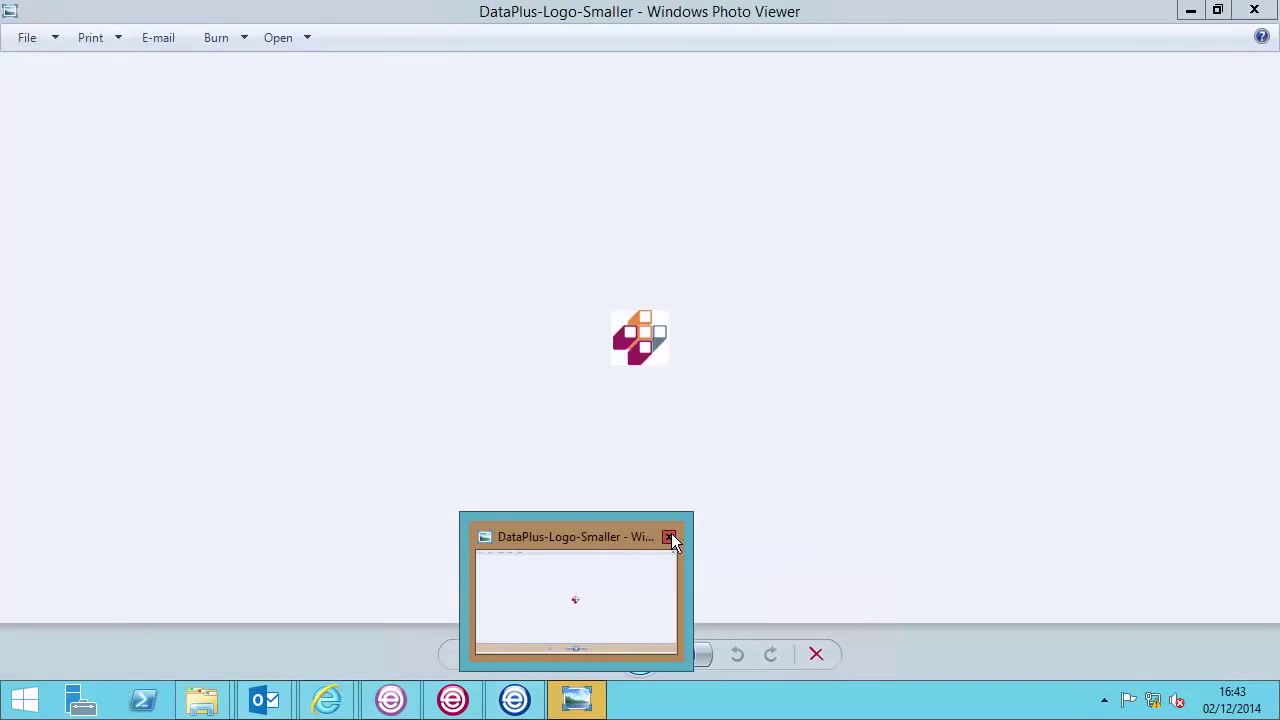
{"action": "left_click", "coordinate": [665, 535]}
Copy DataPlus-Logo-Smaller and Safe-Resilient-Archiving from the Sigs folder into the signature-images share on salesdemo1, replacing the existing files
{"action": "mouse_move", "coordinate": [210, 703]}
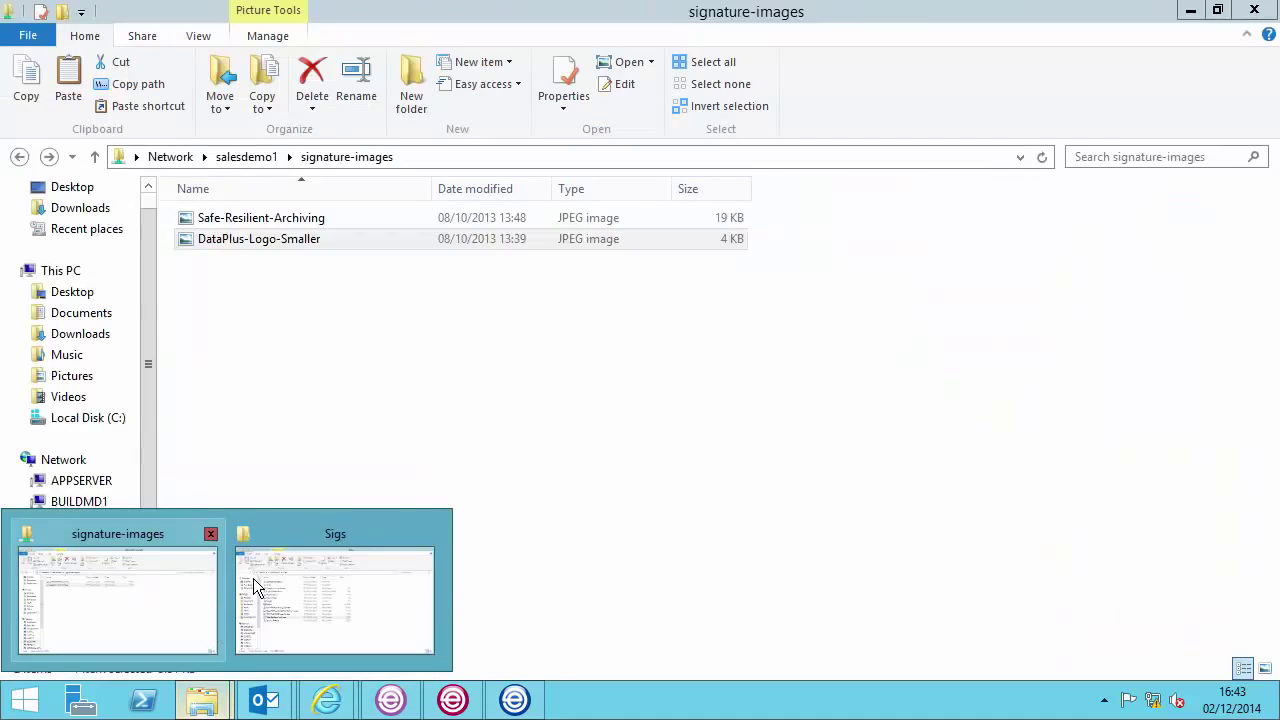
{"action": "left_click", "coordinate": [253, 578]}
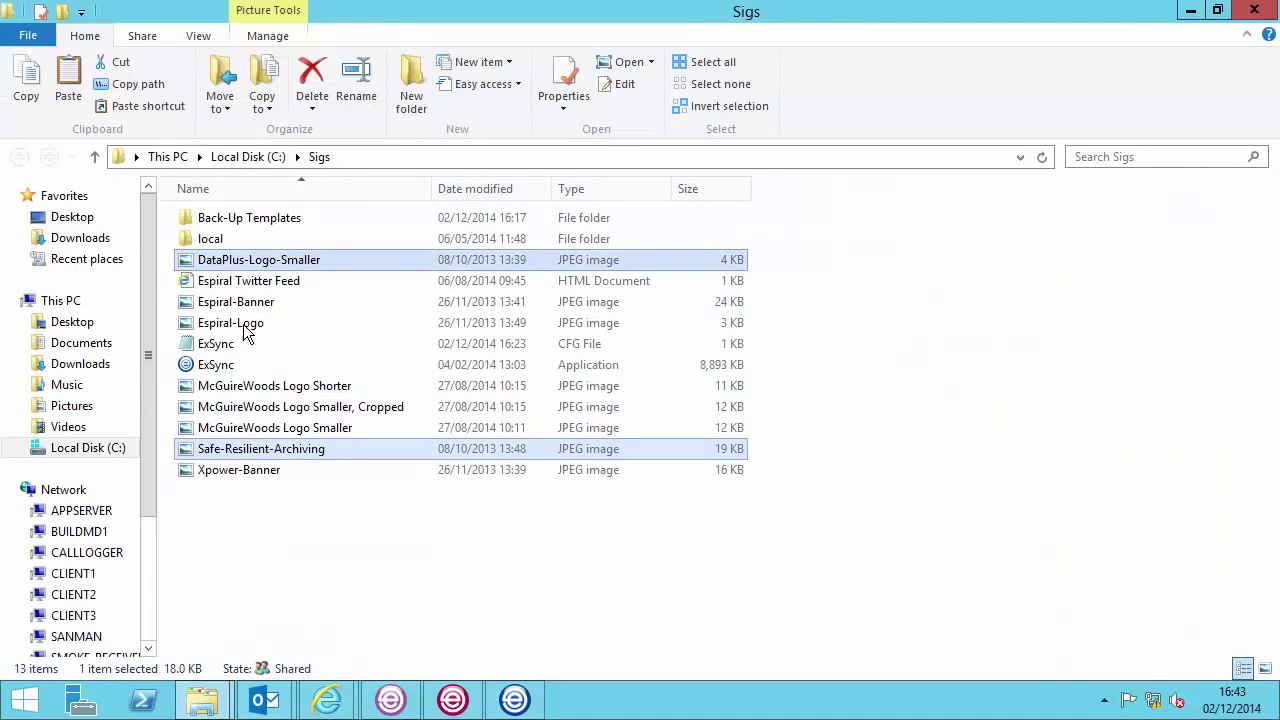
{"action": "mouse_move", "coordinate": [195, 682]}
{"action": "left_click", "coordinate": [166, 622]}
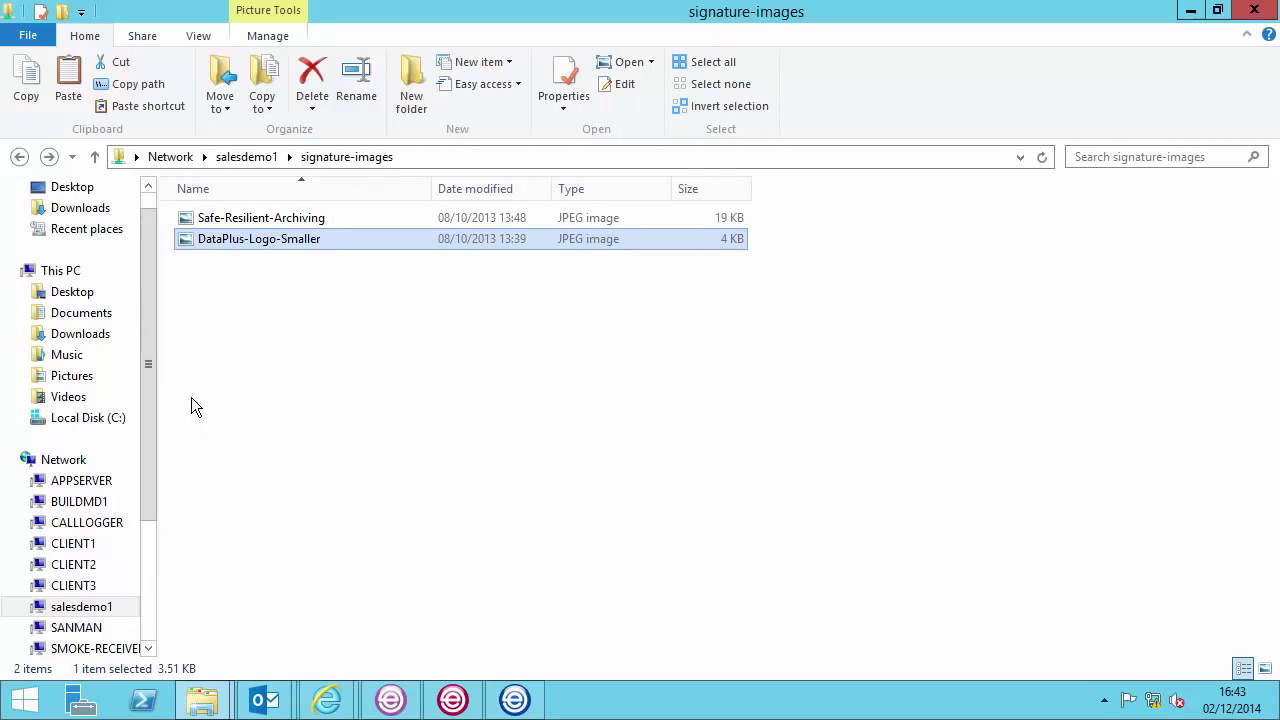
{"action": "right_click", "coordinate": [218, 286]}
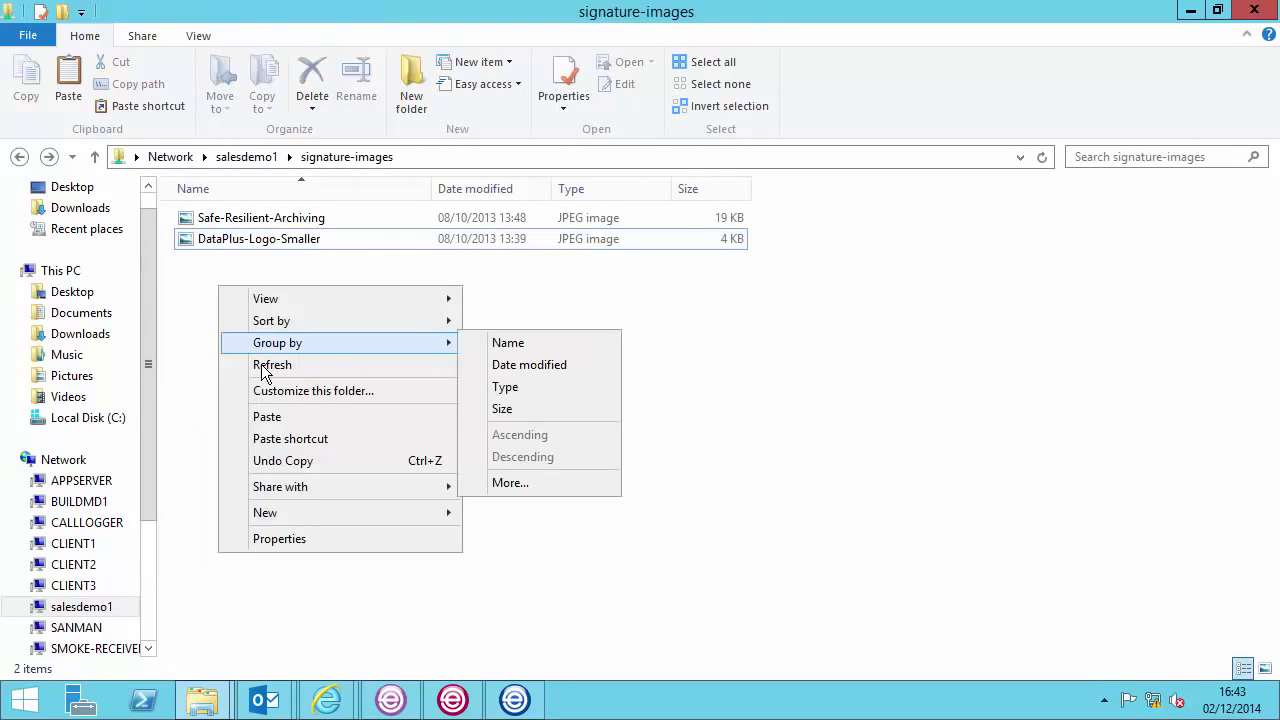
{"action": "left_click", "coordinate": [279, 418]}
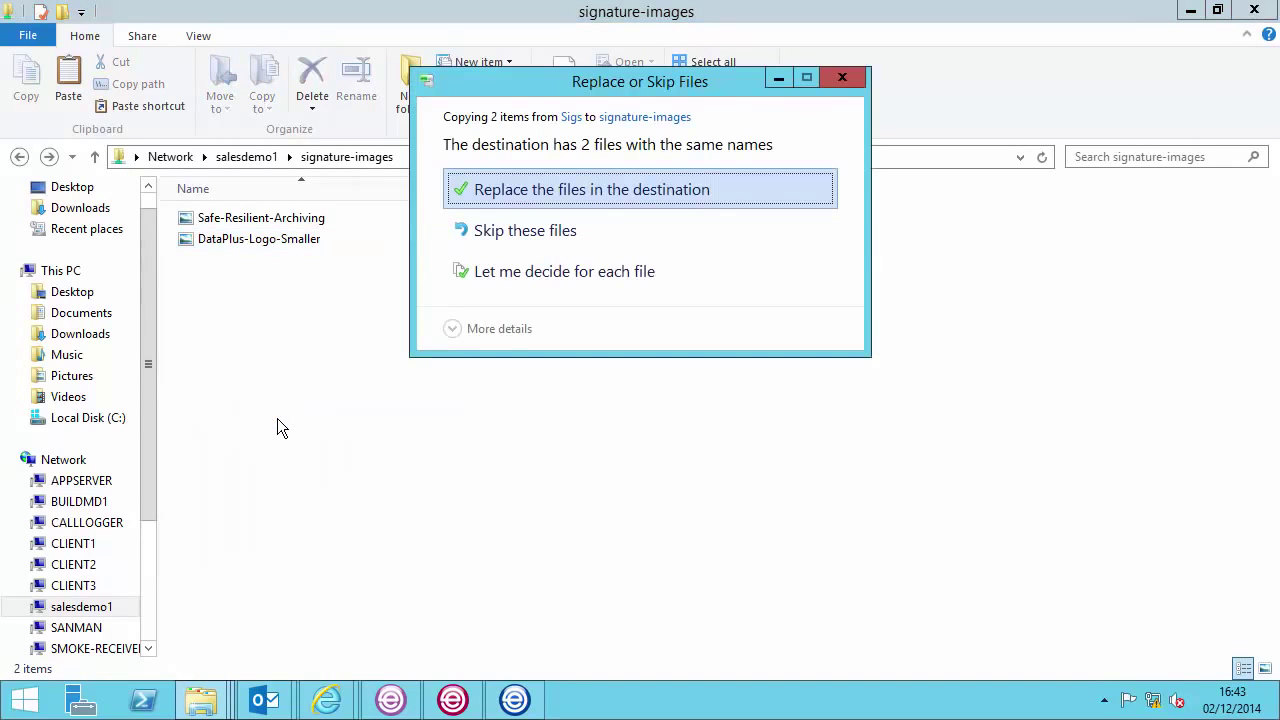
{"action": "left_click", "coordinate": [513, 190]}
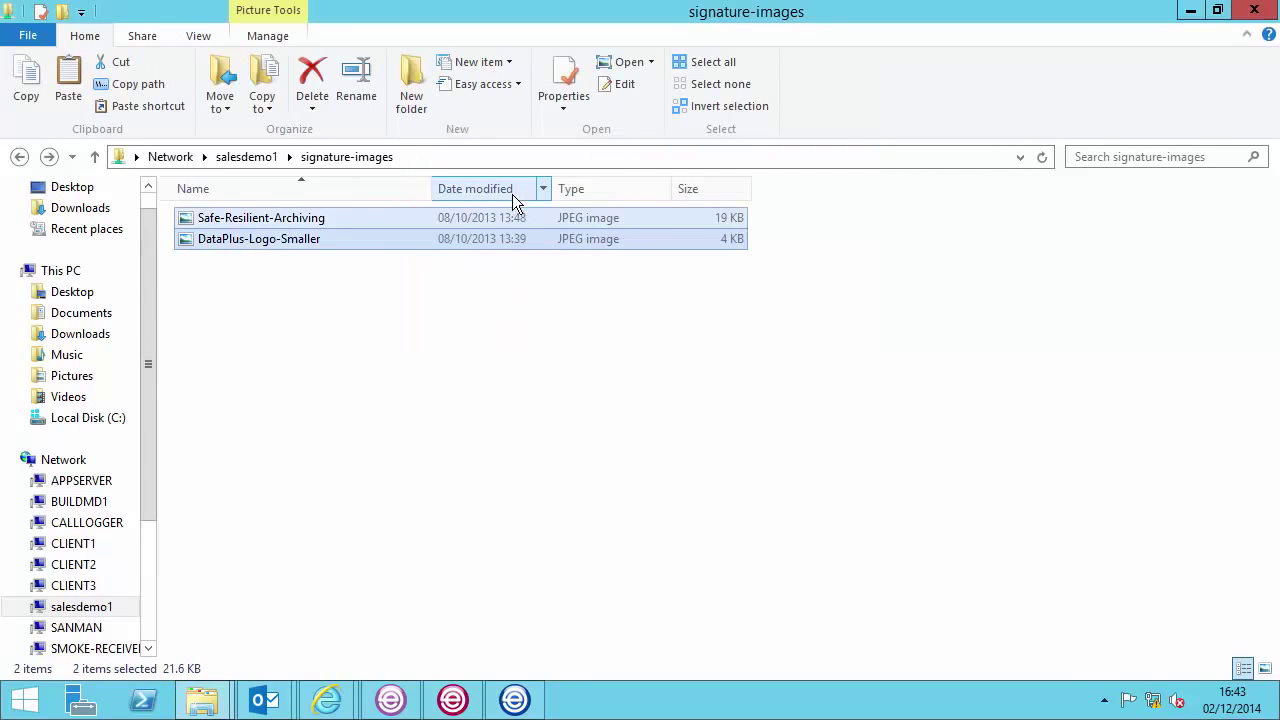
{"action": "left_click", "coordinate": [406, 462]}
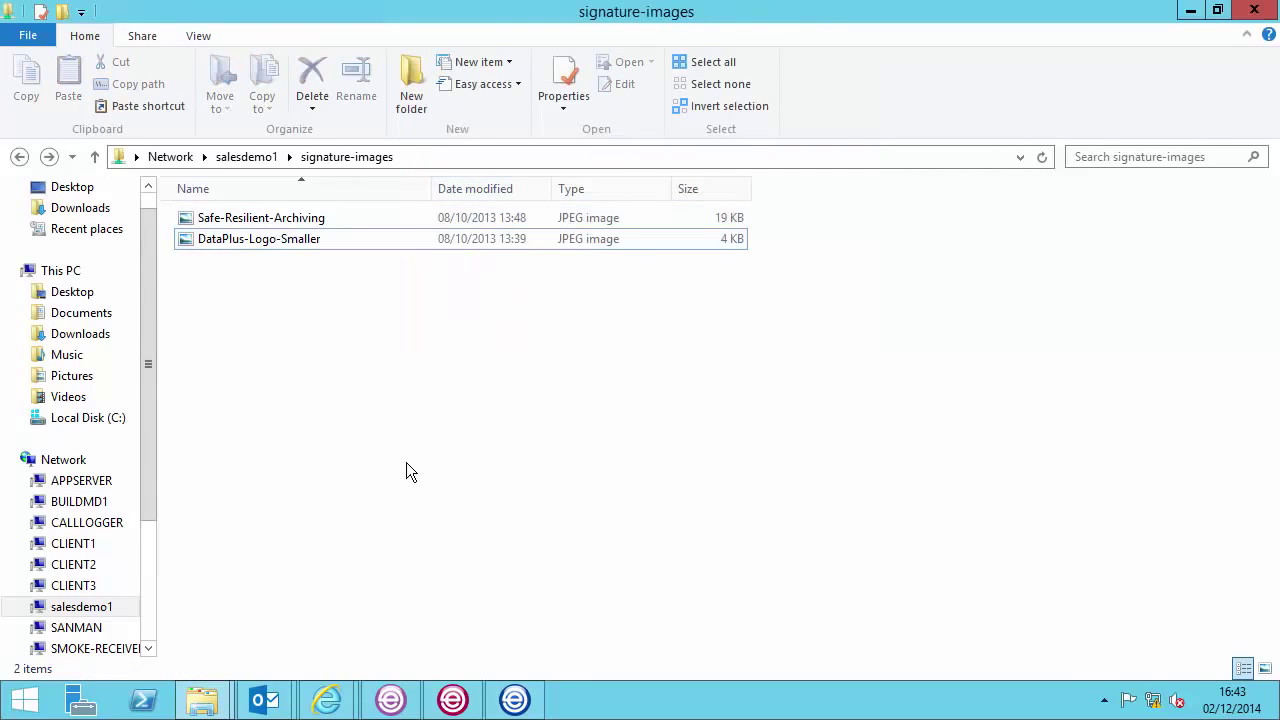
Save and close the signature template in Signature Manager, and save the configuration changes
{"action": "left_click", "coordinate": [514, 699]}
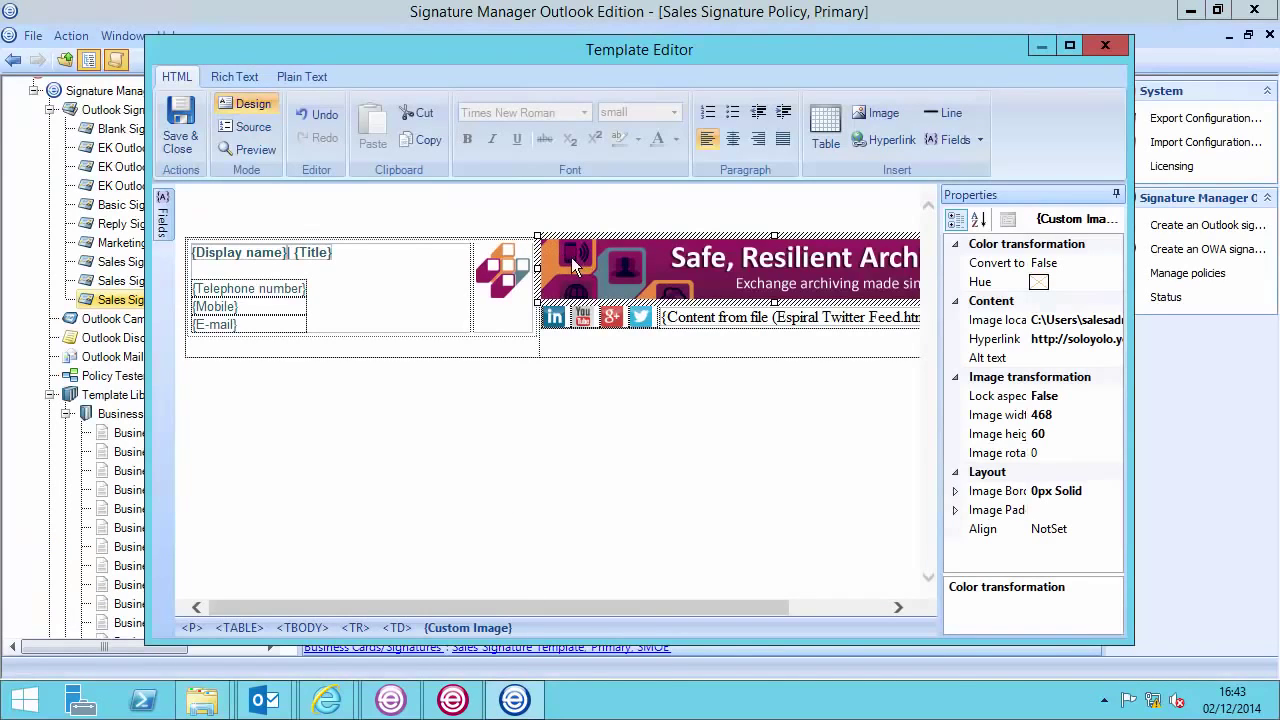
{"action": "left_click", "coordinate": [192, 124]}
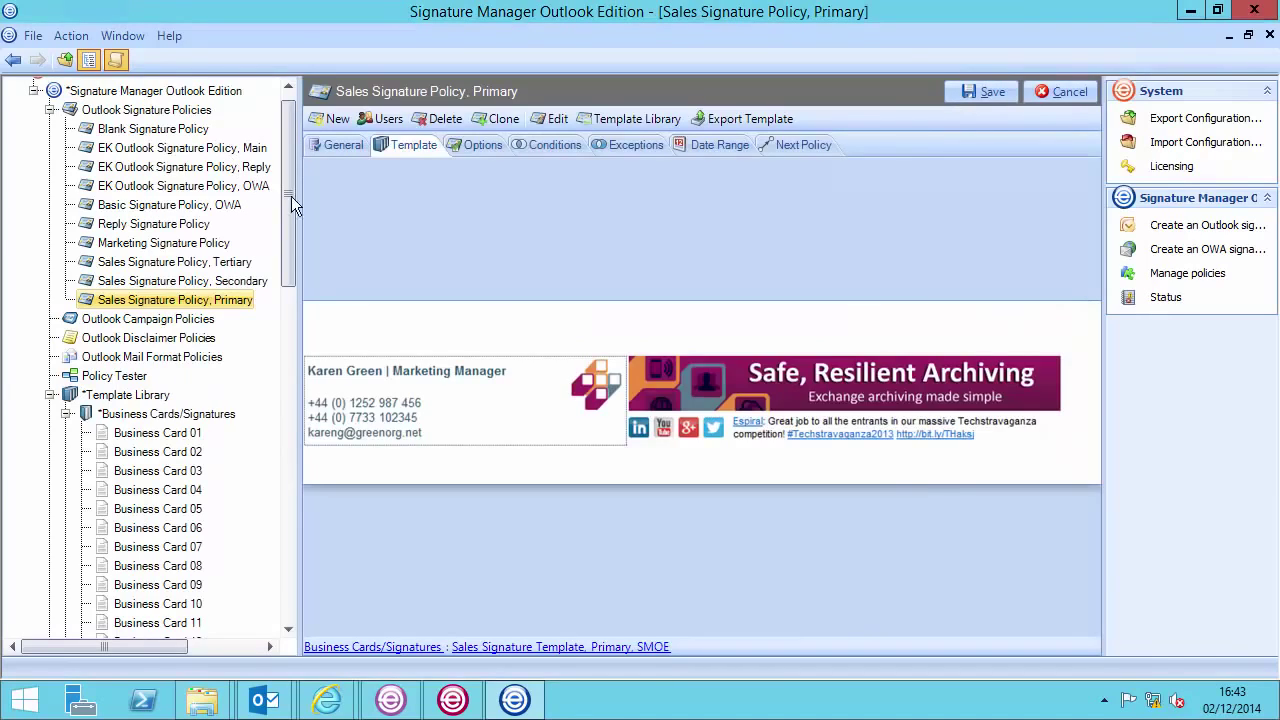
{"action": "left_click", "coordinate": [970, 91]}
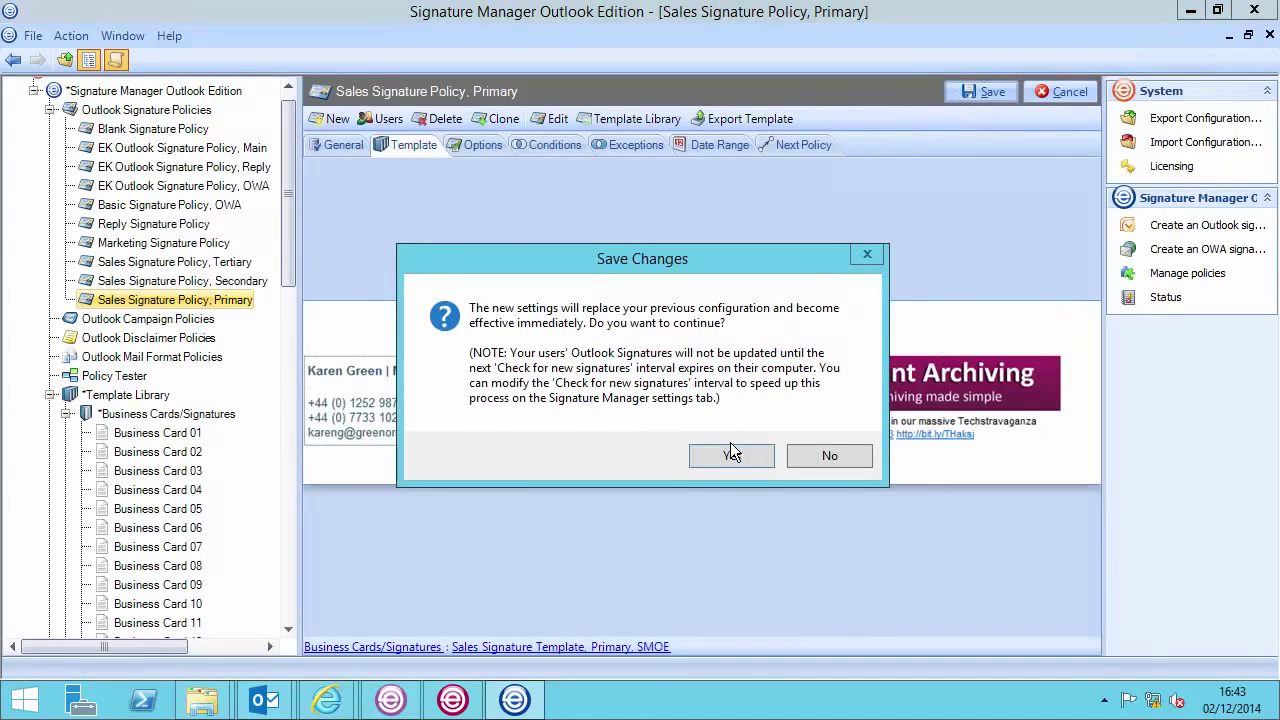
{"action": "left_click", "coordinate": [730, 455]}
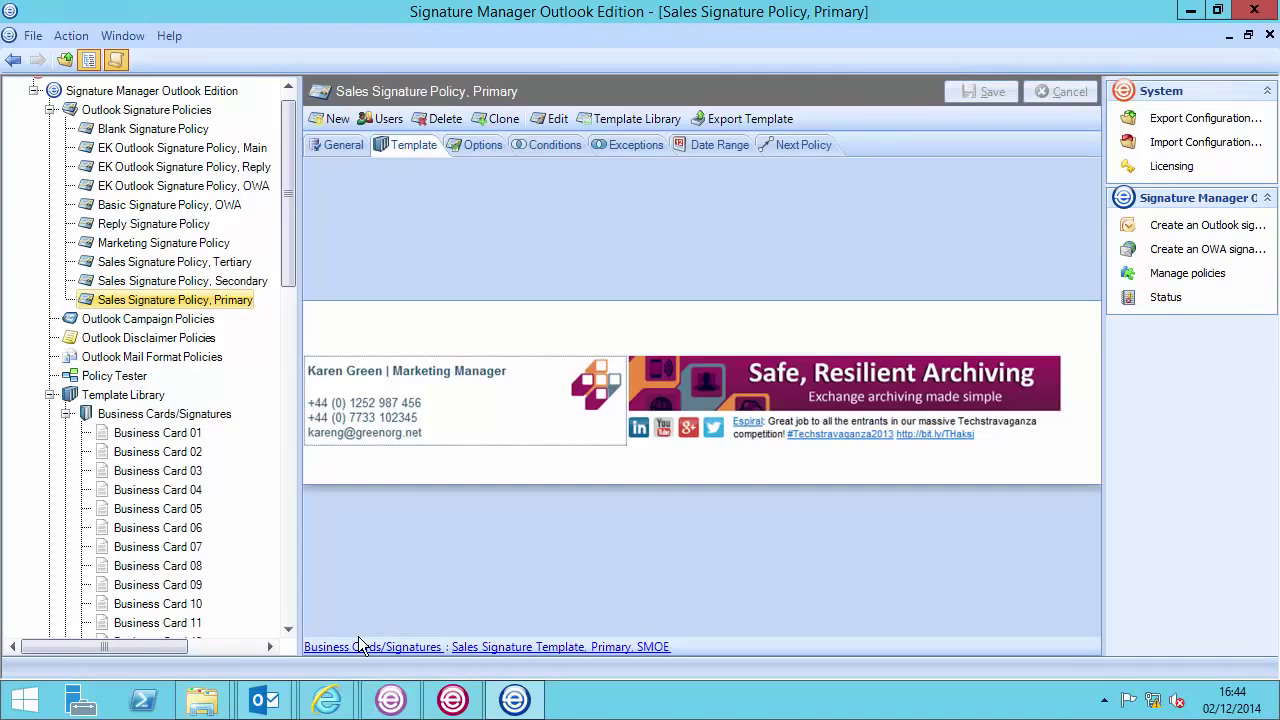
Close the untitled message in Outlook and start a new email
{"action": "mouse_move", "coordinate": [264, 700]}
{"action": "left_click", "coordinate": [176, 545]}
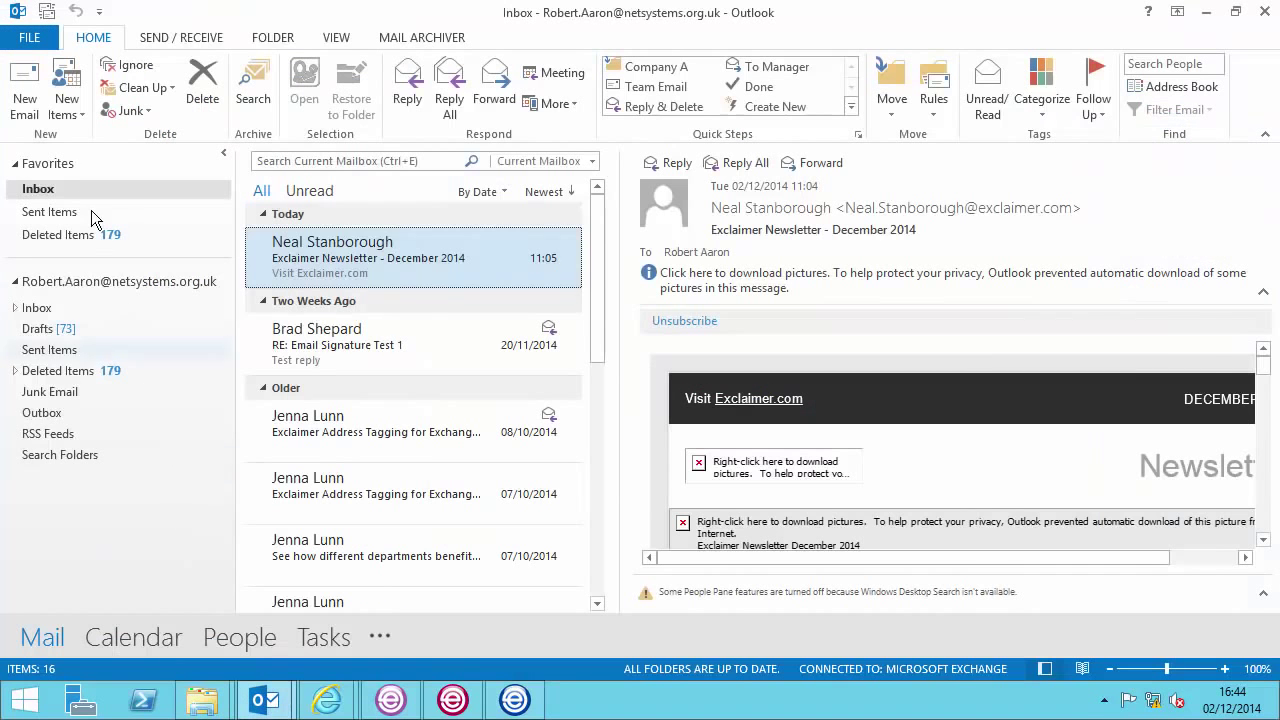
{"action": "left_click", "coordinate": [24, 98]}
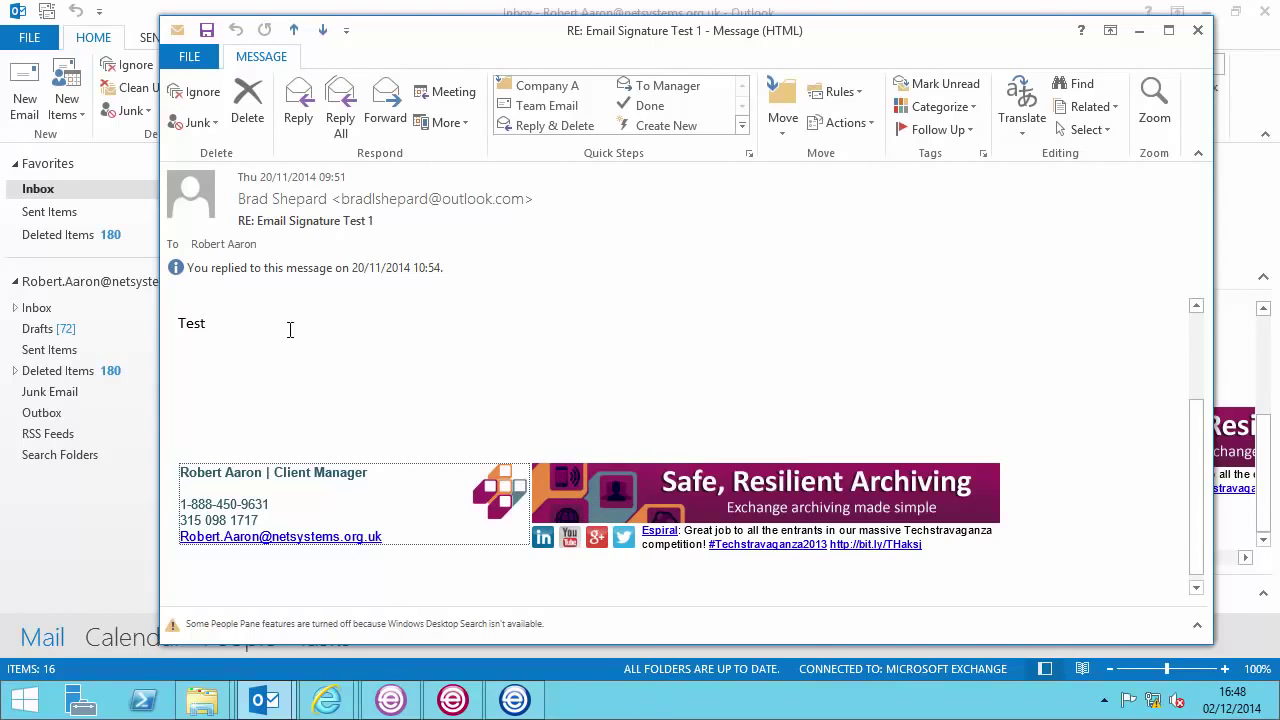
Reply to the "RE: Email Signature Test 1" message and compare the reply signature with the earlier signature in the conversation
{"action": "left_click", "coordinate": [296, 122]}
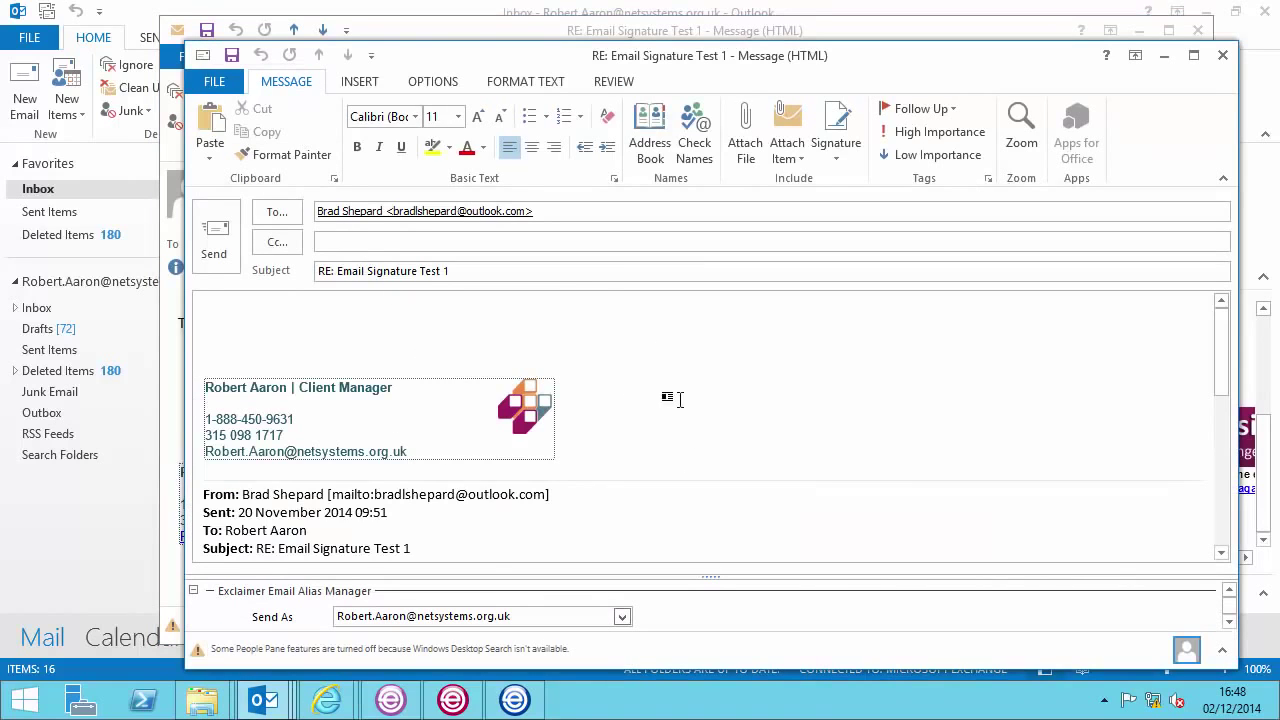
{"action": "left_click", "coordinate": [670, 396]}
{"action": "left_click", "coordinate": [584, 315]}
{"action": "scroll", "coordinate": [611, 414], "scroll_direction": "down", "scroll_amount": 5}
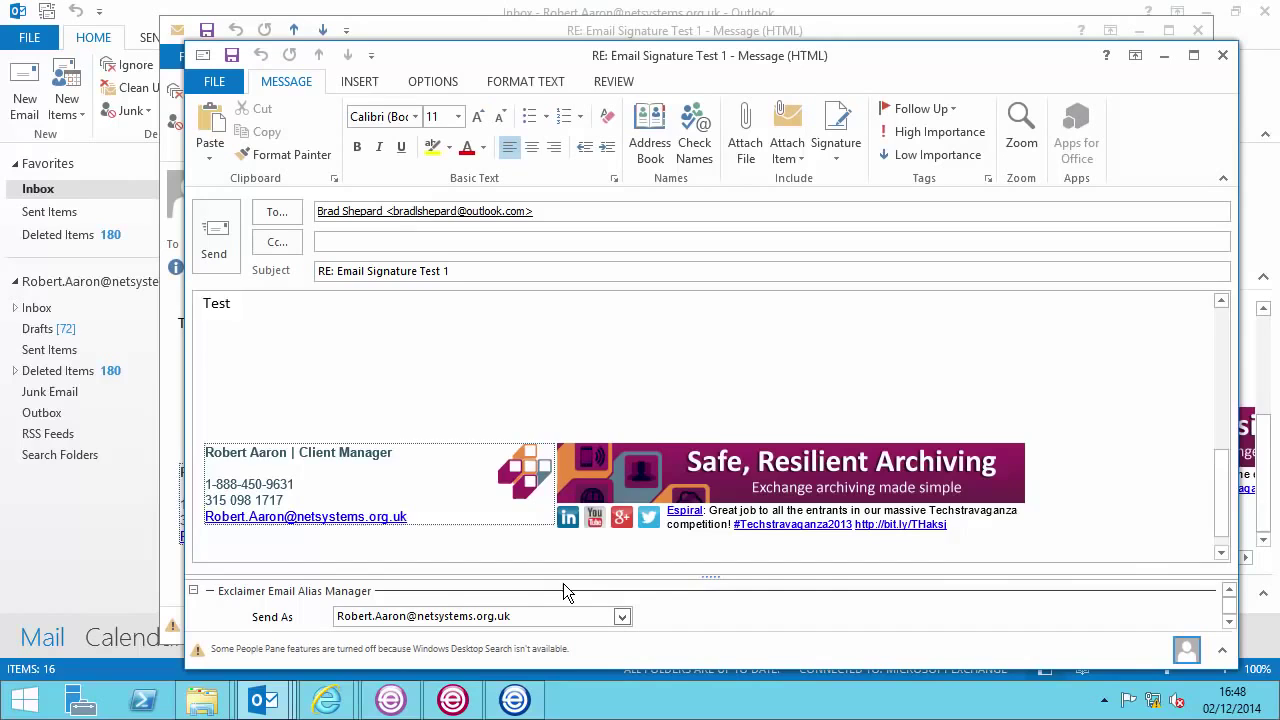
{"action": "scroll", "coordinate": [563, 591], "scroll_direction": "down", "scroll_amount": 1}
{"action": "scroll", "coordinate": [580, 420], "scroll_direction": "up", "scroll_amount": 10}
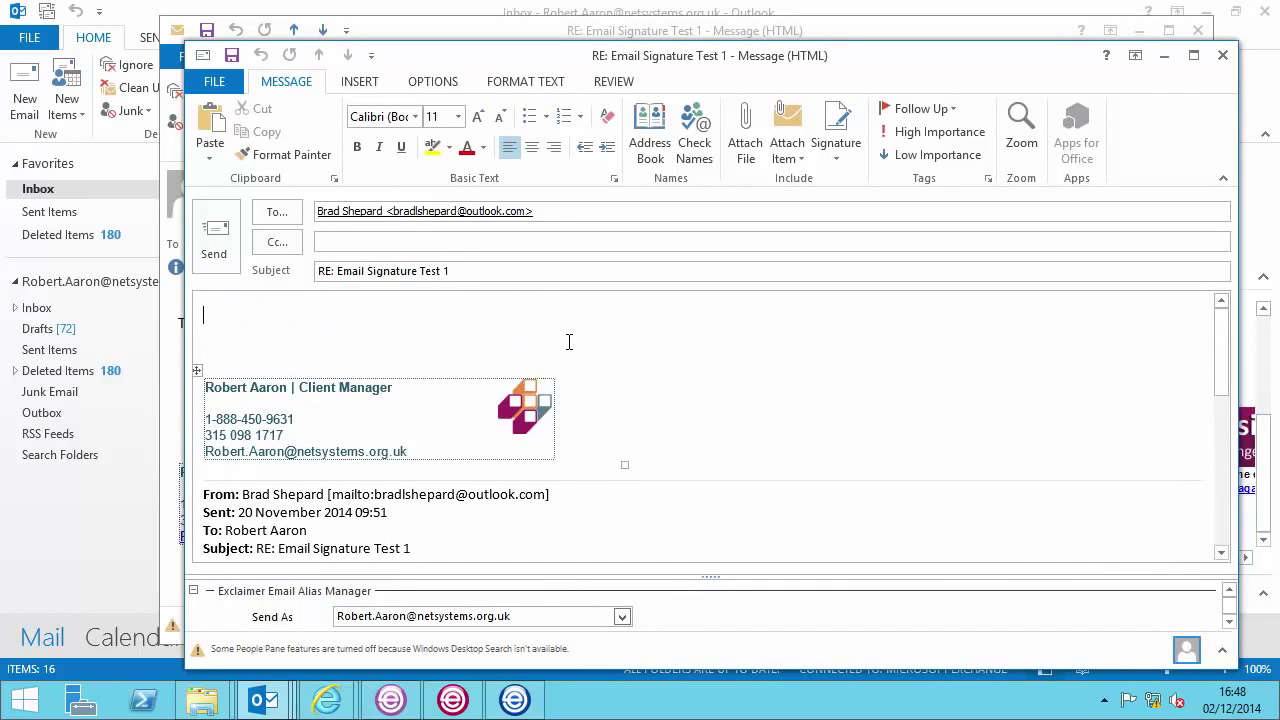
Switch the reply to plain text format and examine how both signatures in the conversation look
{"action": "left_click", "coordinate": [452, 84]}
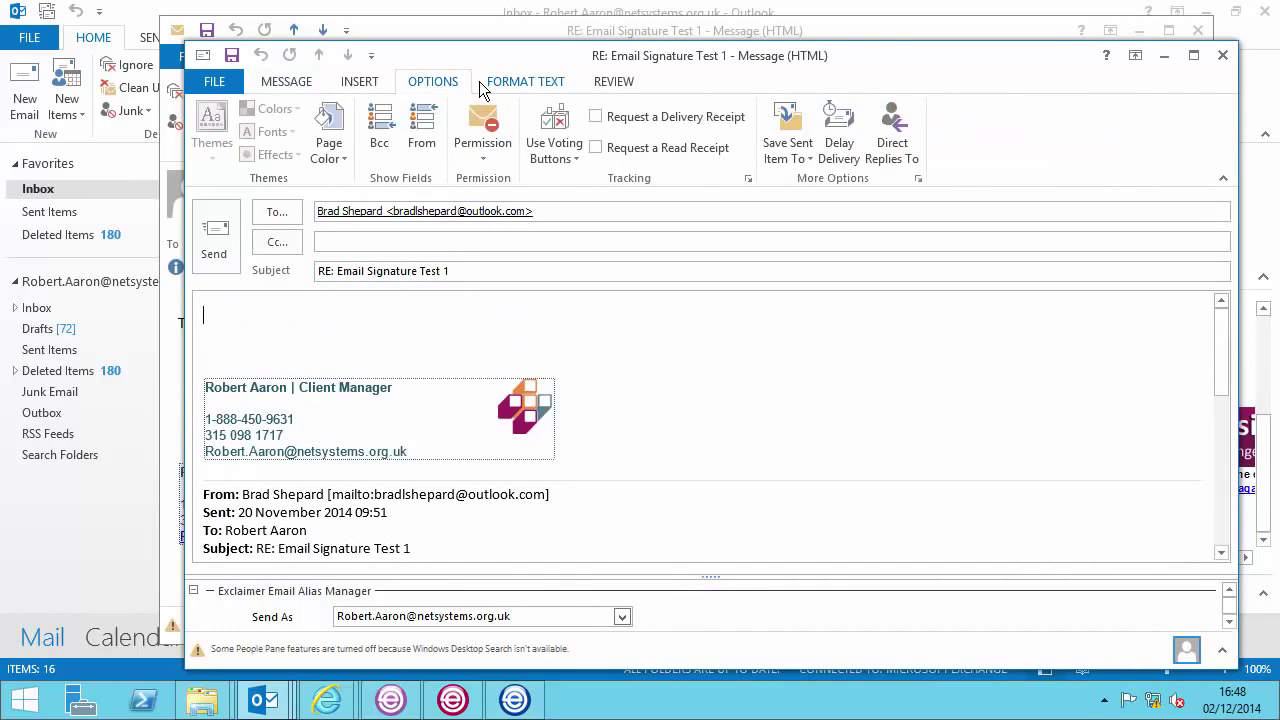
{"action": "left_click", "coordinate": [484, 82]}
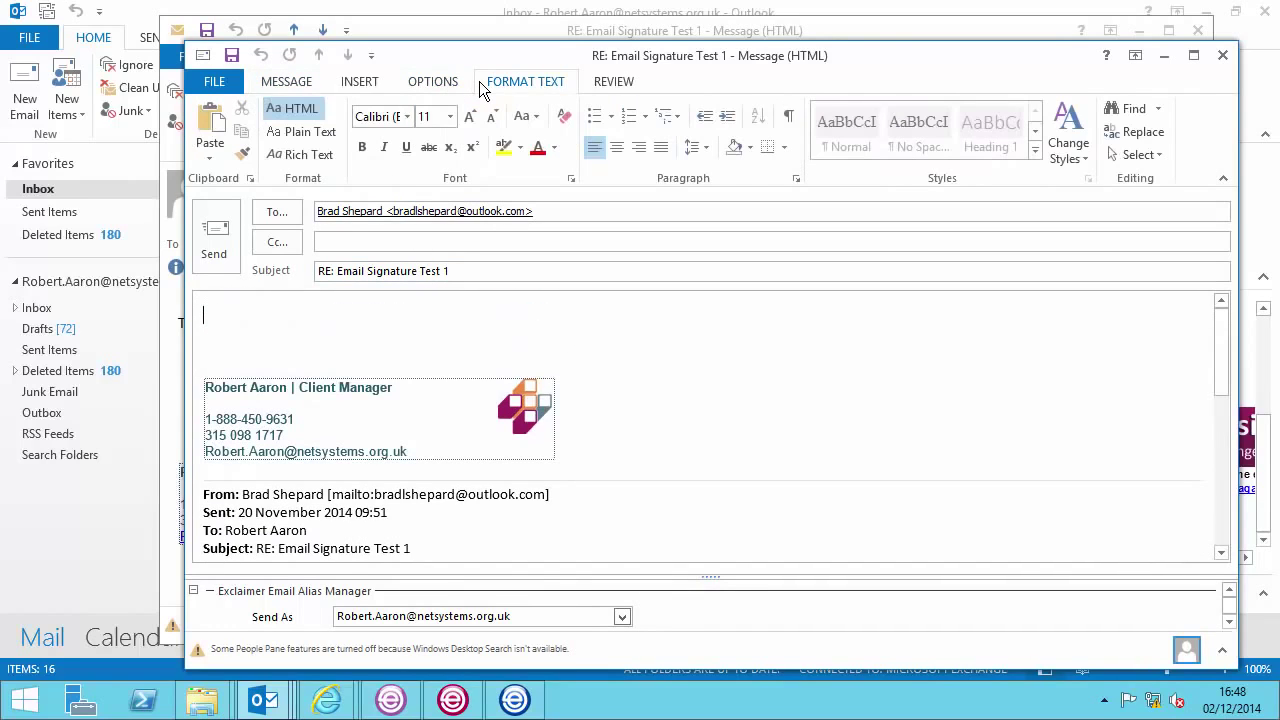
{"action": "left_click", "coordinate": [304, 136]}
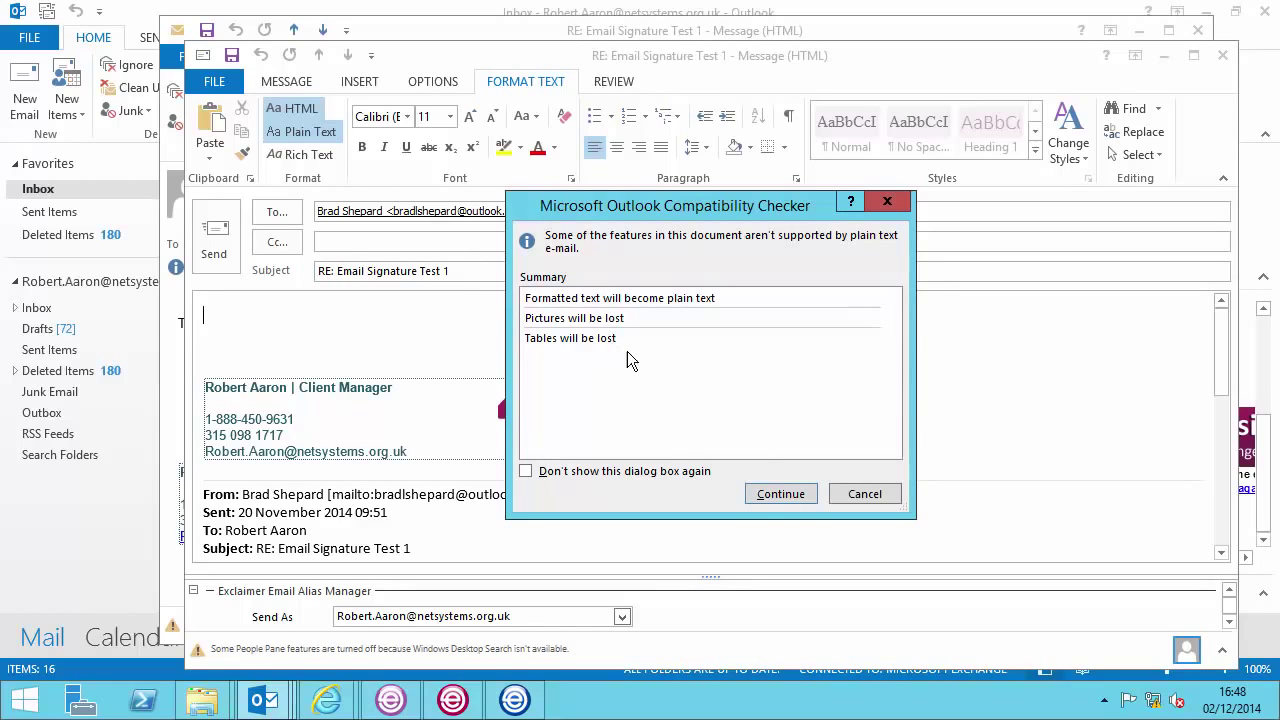
{"action": "left_click", "coordinate": [782, 494]}
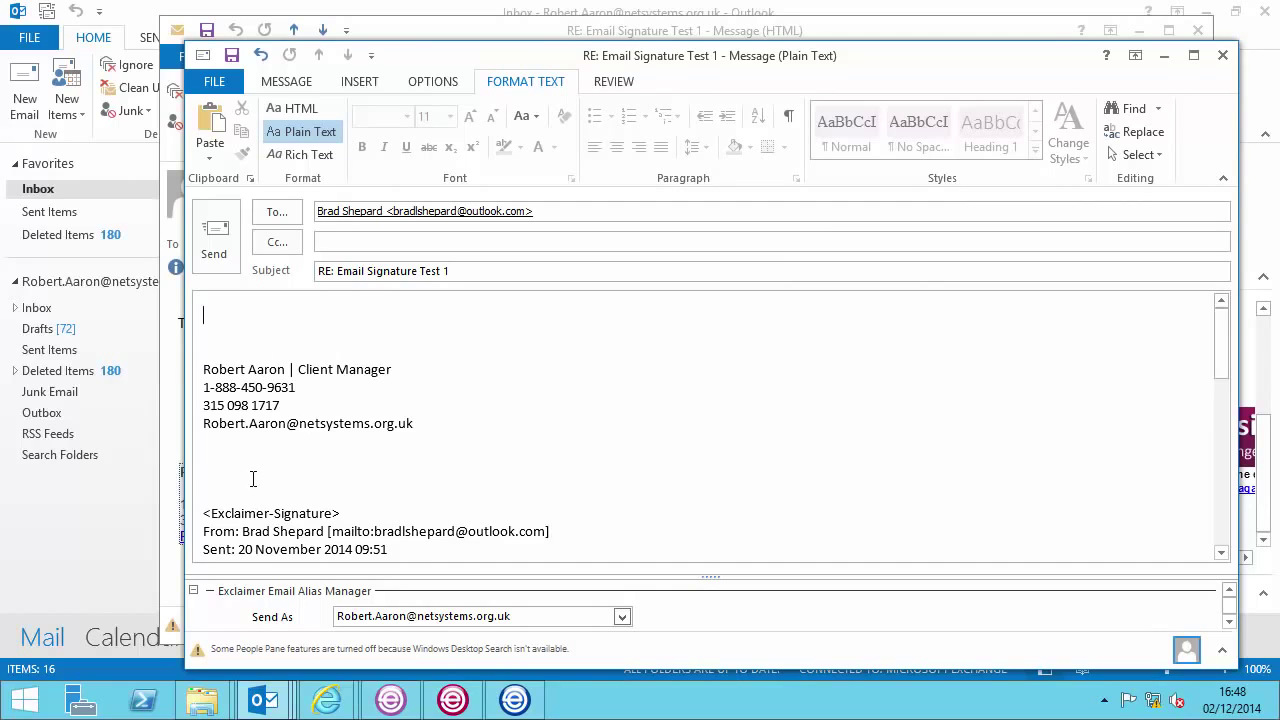
{"action": "scroll", "coordinate": [253, 479], "scroll_direction": "down", "scroll_amount": 10}
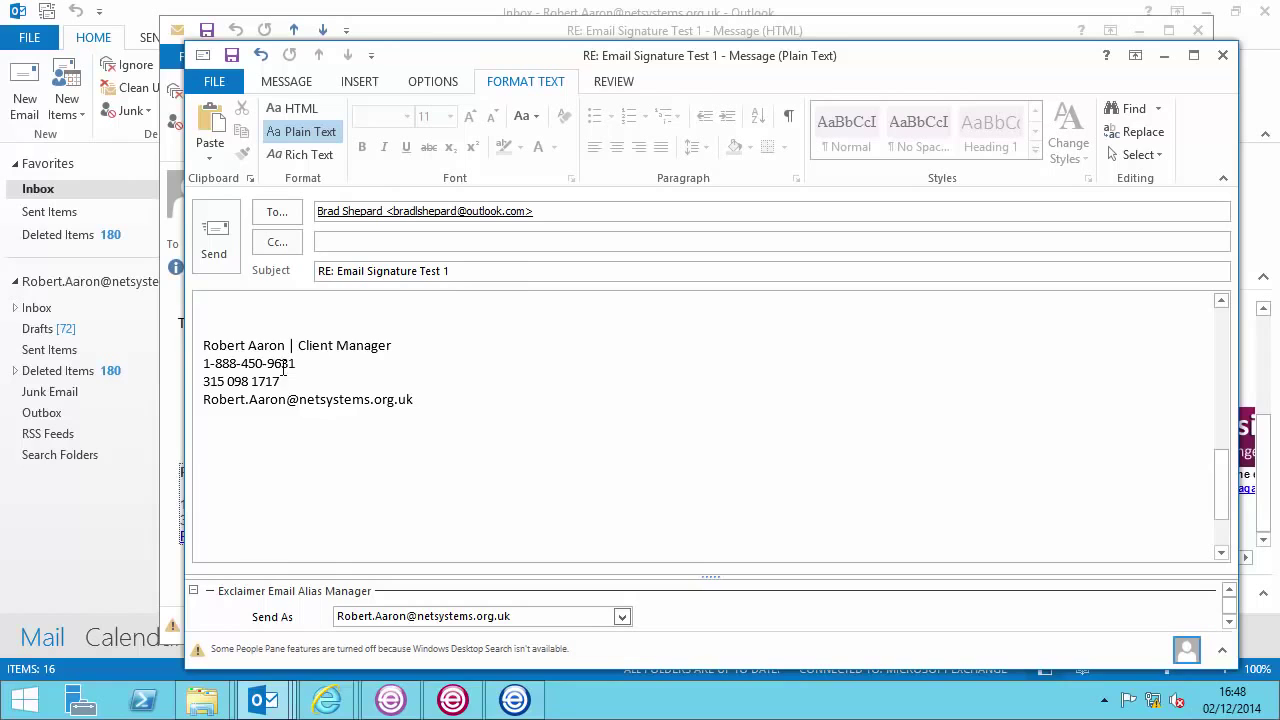
{"action": "scroll", "coordinate": [283, 363], "scroll_direction": "up", "scroll_amount": 10}
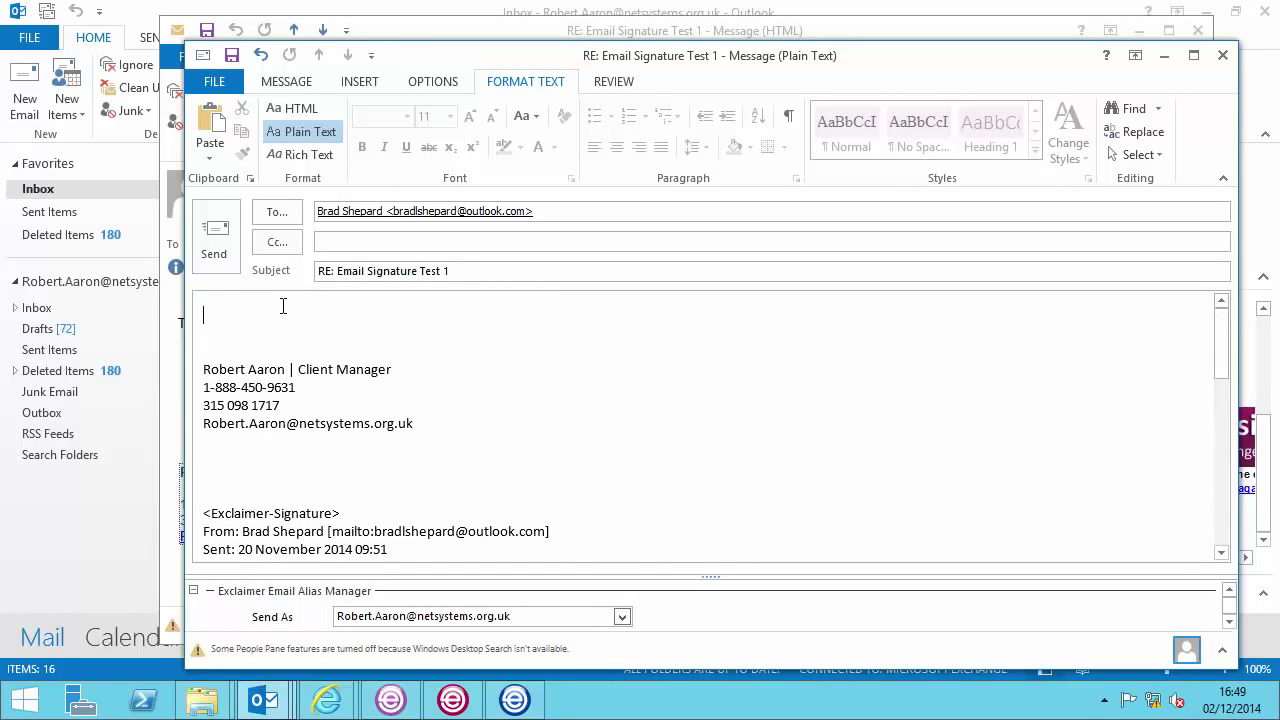
Close the plain text reply, switch to Outlook Web App in the browser, and start a new email
{"action": "left_click", "coordinate": [1222, 56]}
{"action": "left_click", "coordinate": [648, 404]}
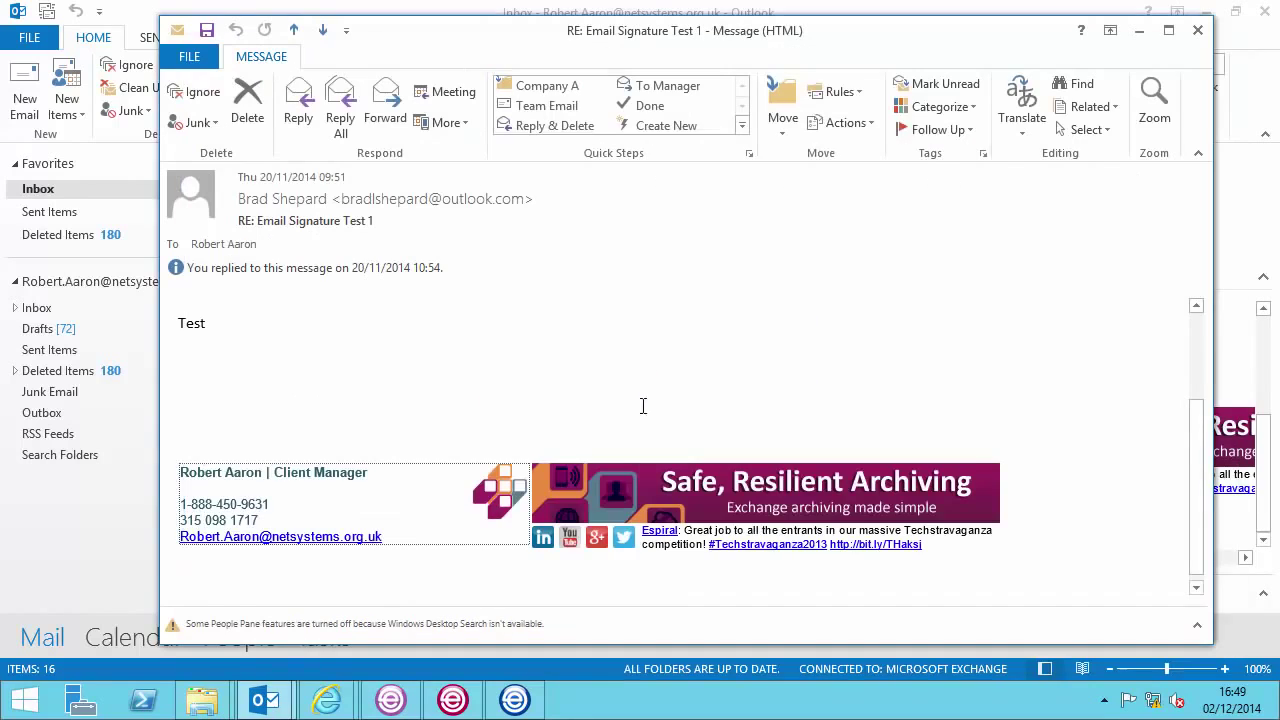
{"action": "mouse_move", "coordinate": [327, 700]}
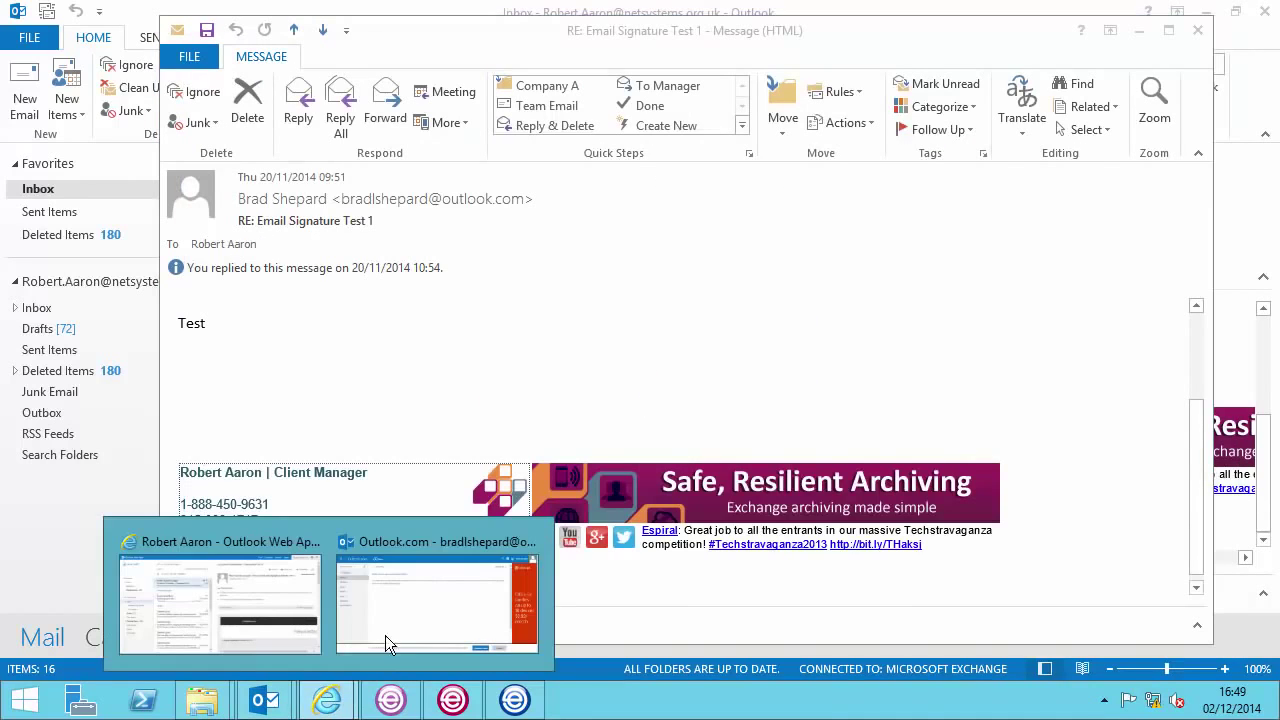
{"action": "left_click", "coordinate": [291, 574]}
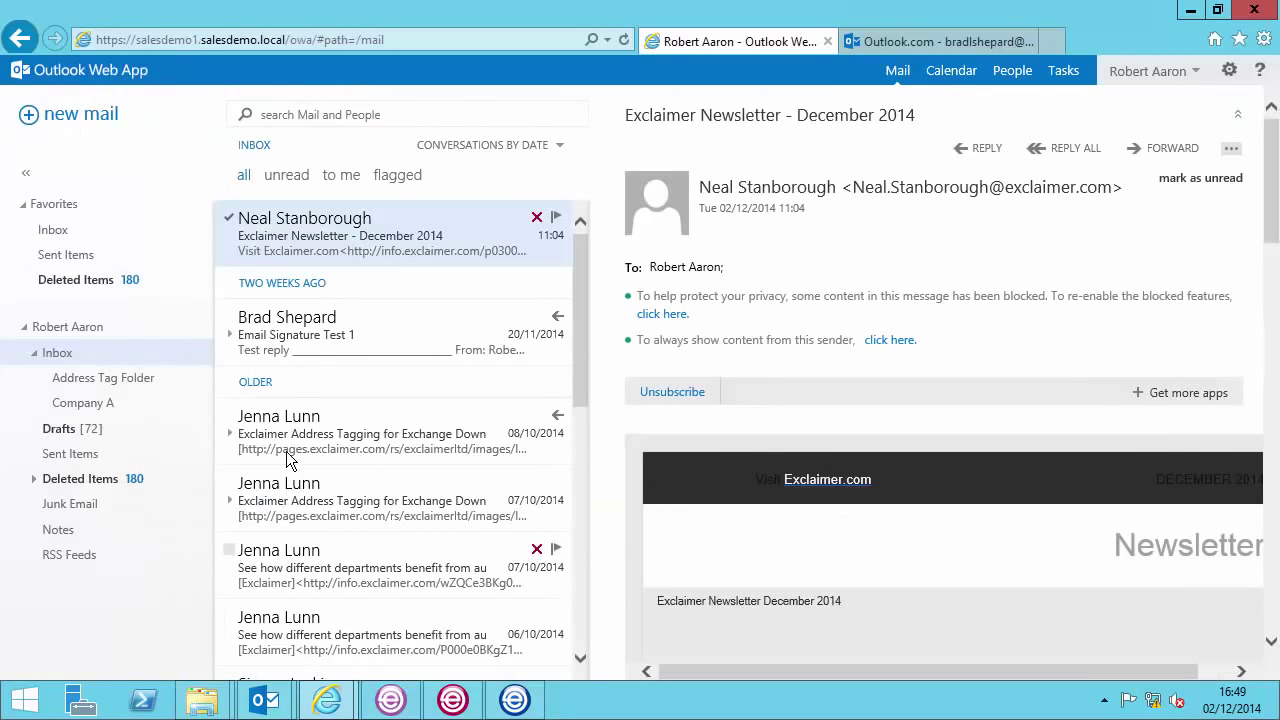
{"action": "left_click", "coordinate": [115, 115]}
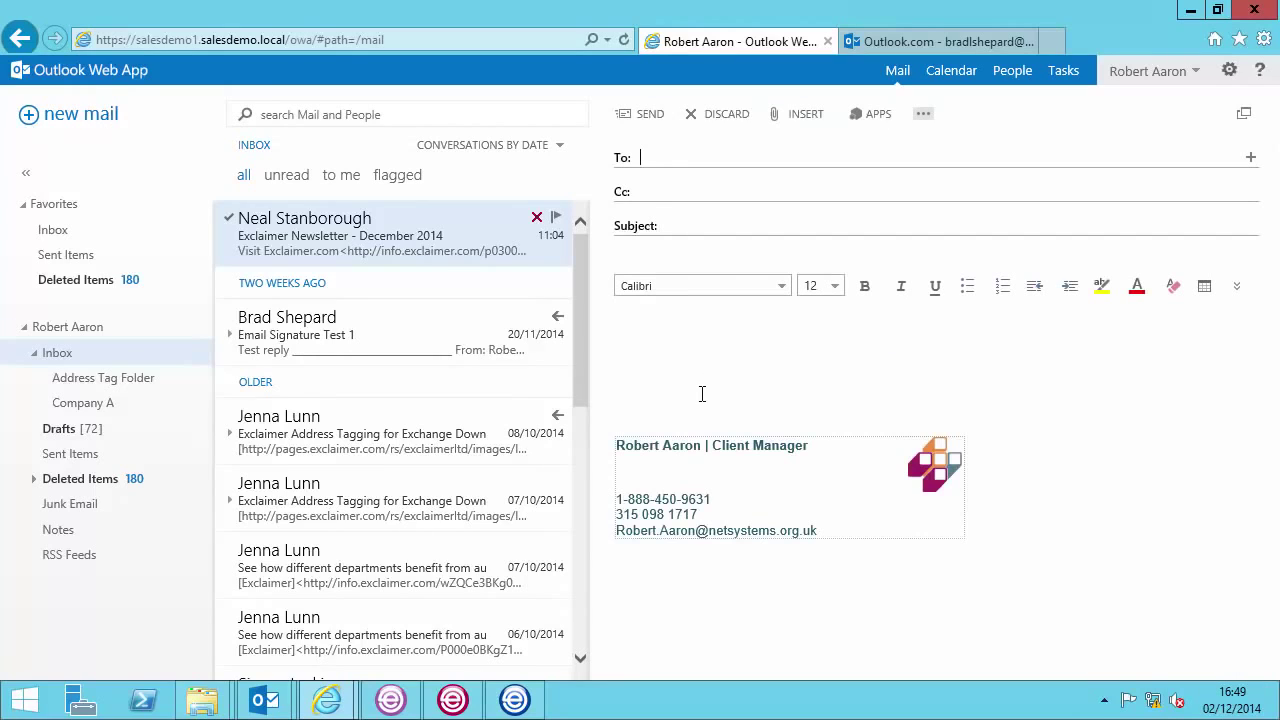
Address the email to the external Outlook.com recipient, set the subject to "Email Signature Test Plain 1" and the body to "Test", and send it
{"action": "type", "text": "bradls"}
{"action": "key", "text": "Return"}
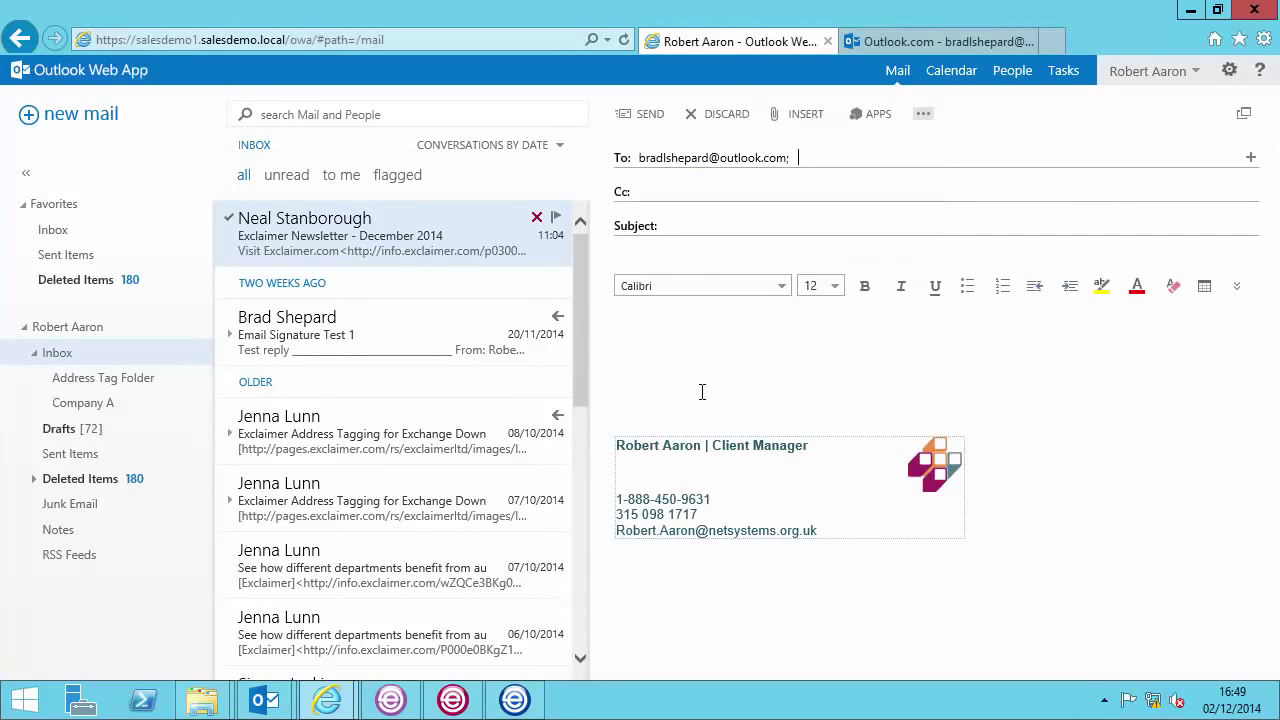
{"action": "key", "text": "Tab"}
{"action": "type", "text": "Email Signature Test Plain 1"}
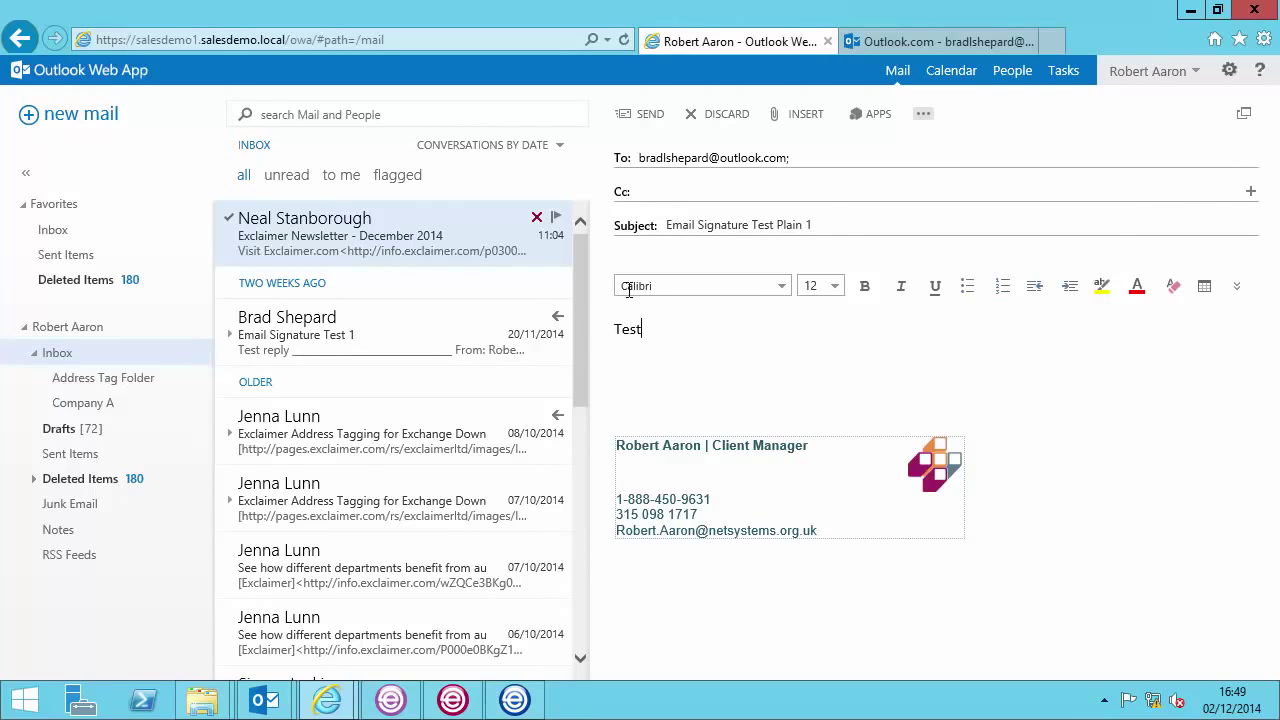
{"action": "left_click", "coordinate": [648, 116]}
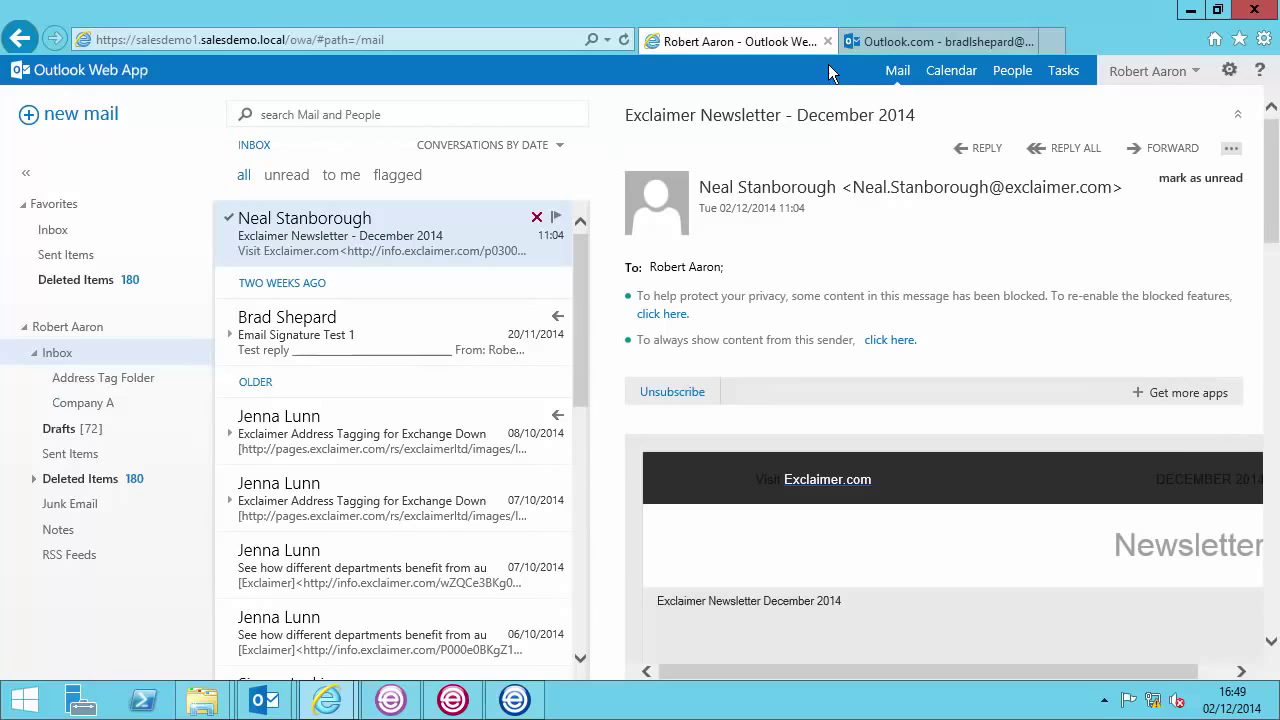
Open the received "Email Signature Test Plain 1" message in the Outlook.com inbox and check its signature
{"action": "left_click", "coordinate": [884, 45]}
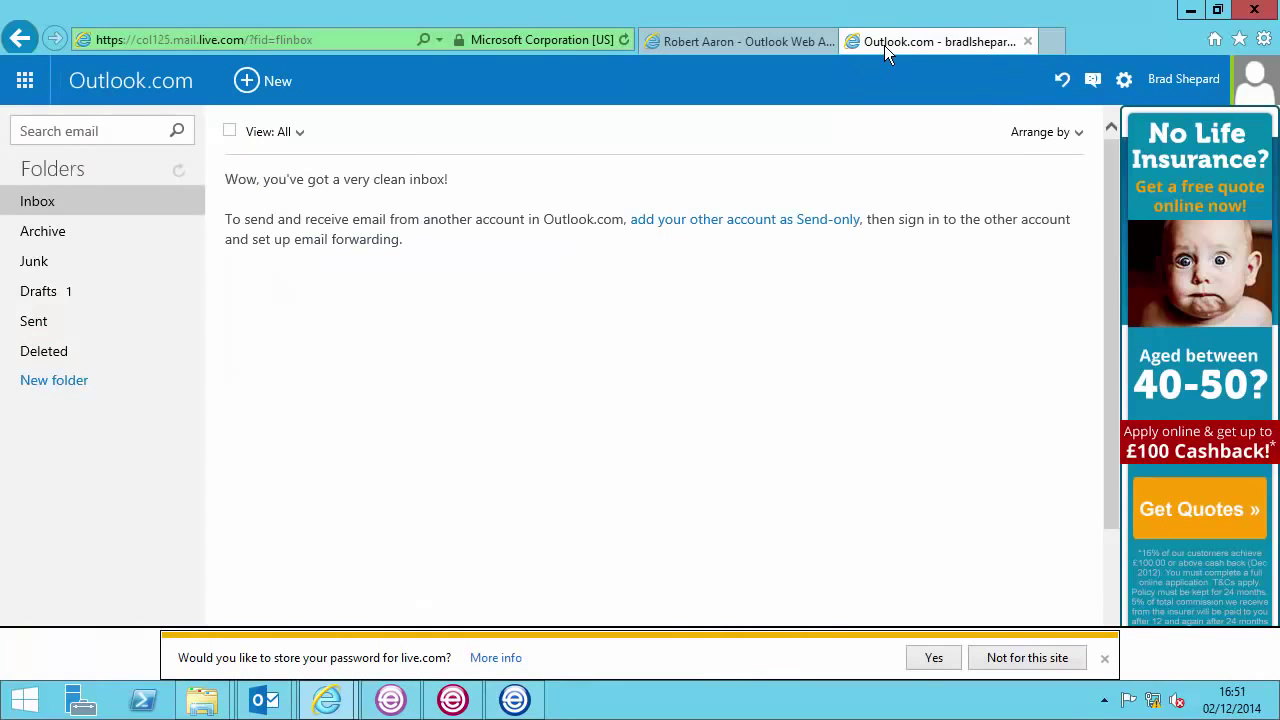
{"action": "left_click", "coordinate": [45, 205]}
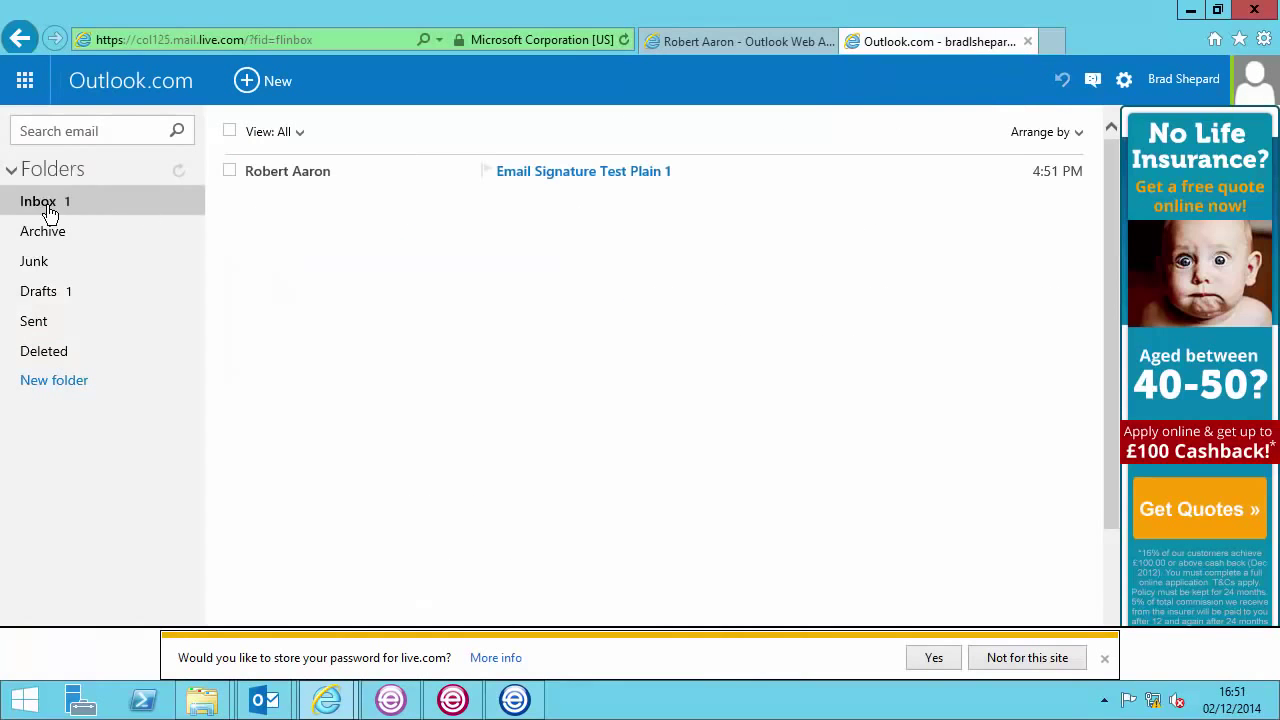
{"action": "left_click", "coordinate": [543, 176]}
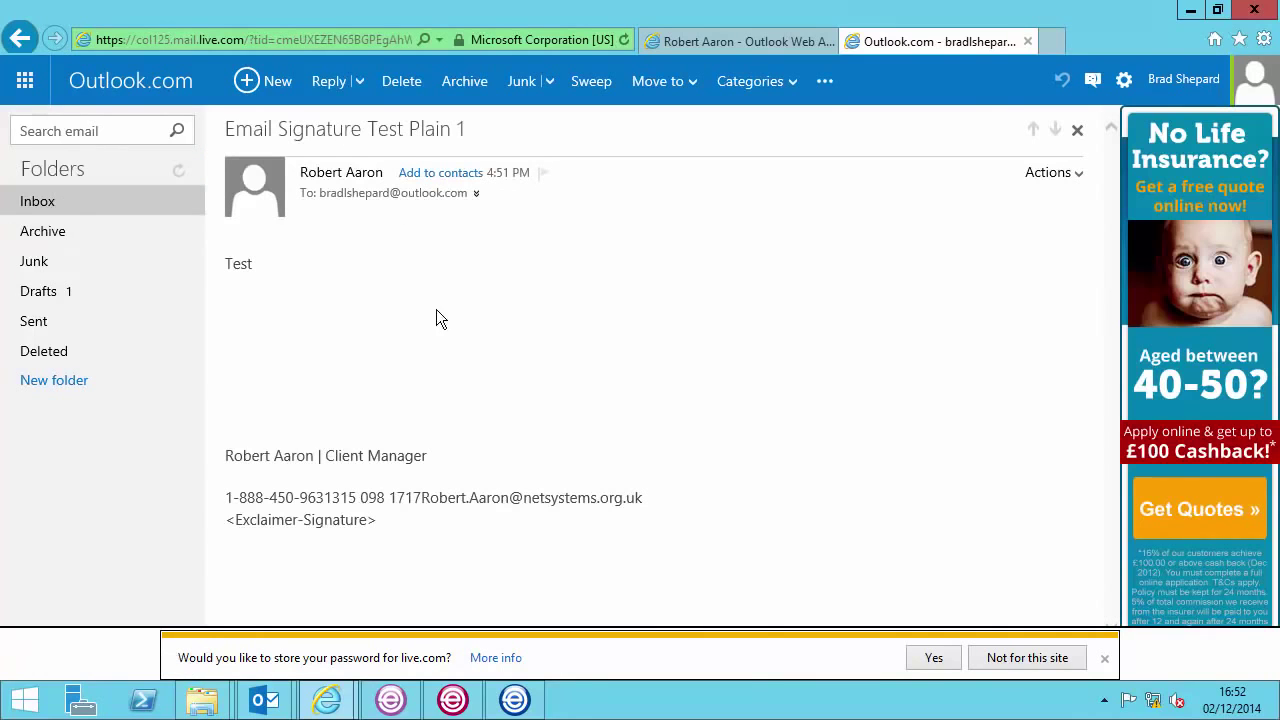
Search for "exchange management shell" and launch the Exchange Management Shell
{"action": "left_click", "coordinate": [27, 700]}
{"action": "type", "text": "exc"}
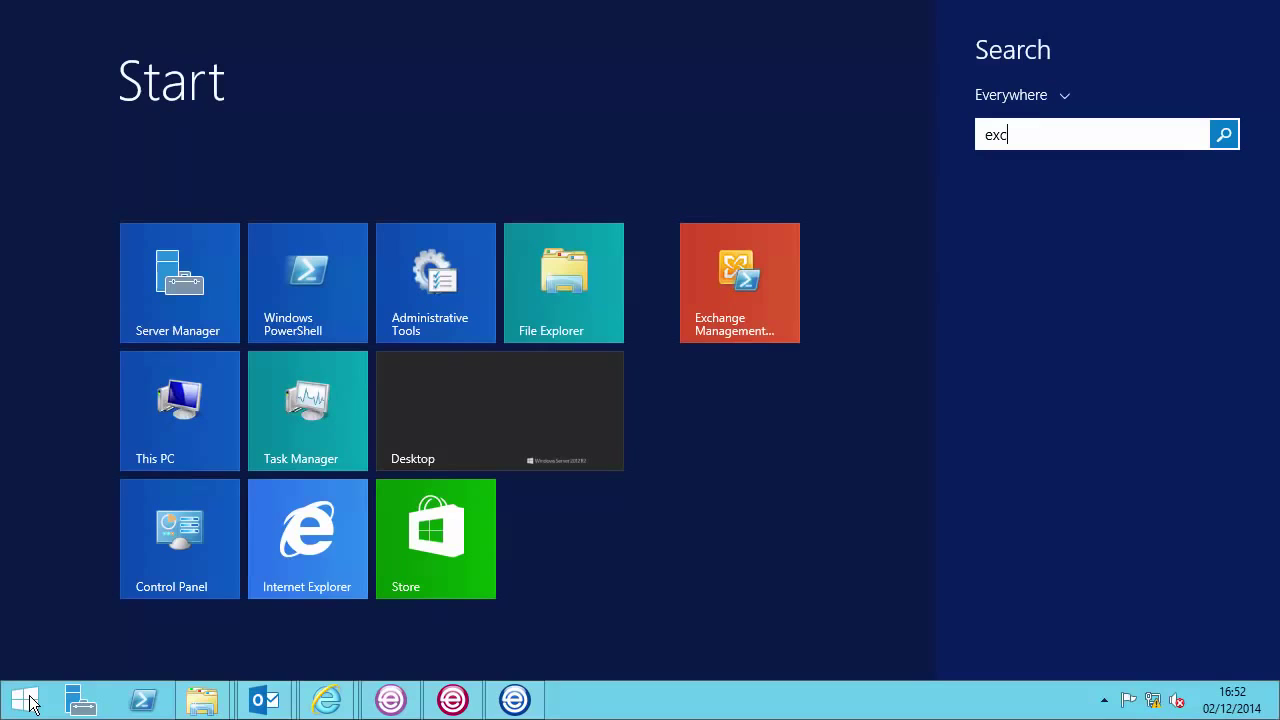
{"action": "type", "text": "hange management shell"}
{"action": "key", "text": "Return"}
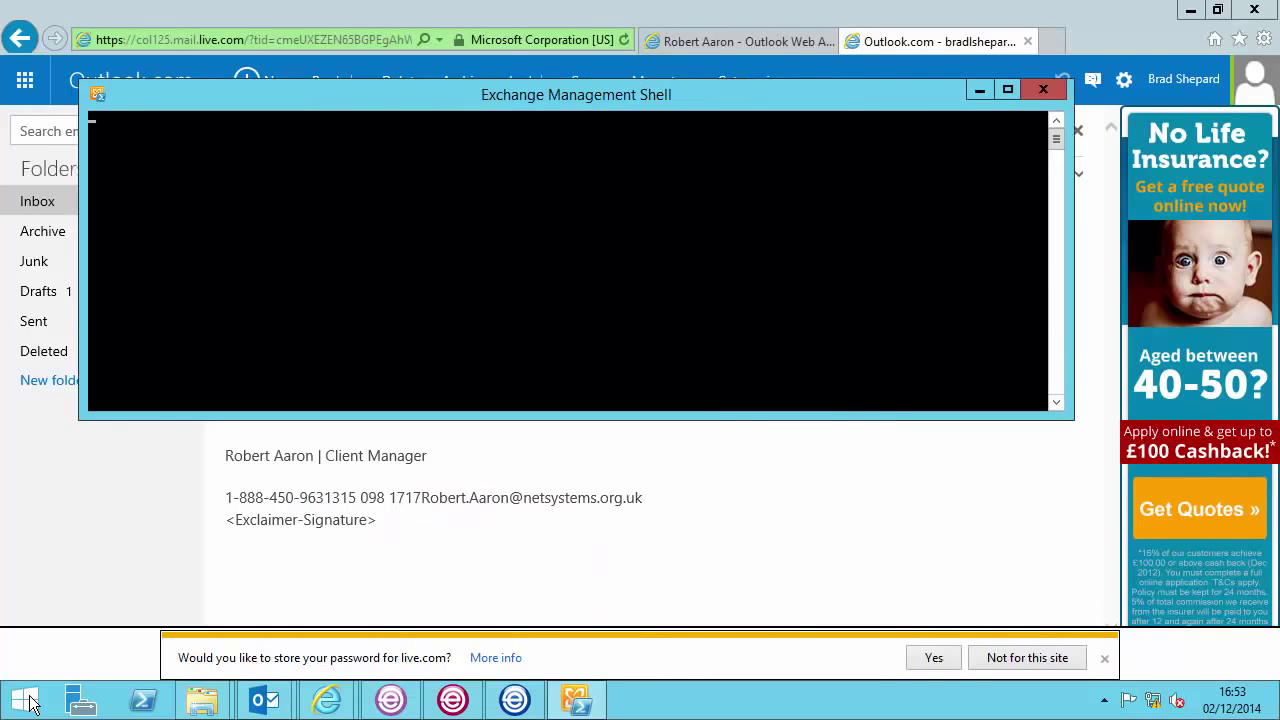
Run "Set-RemoteDomain -Identity Default -ContentType MimeHtml" in the shell, and close the shell window
{"action": "type", "text": "Set-RemoteDom"}
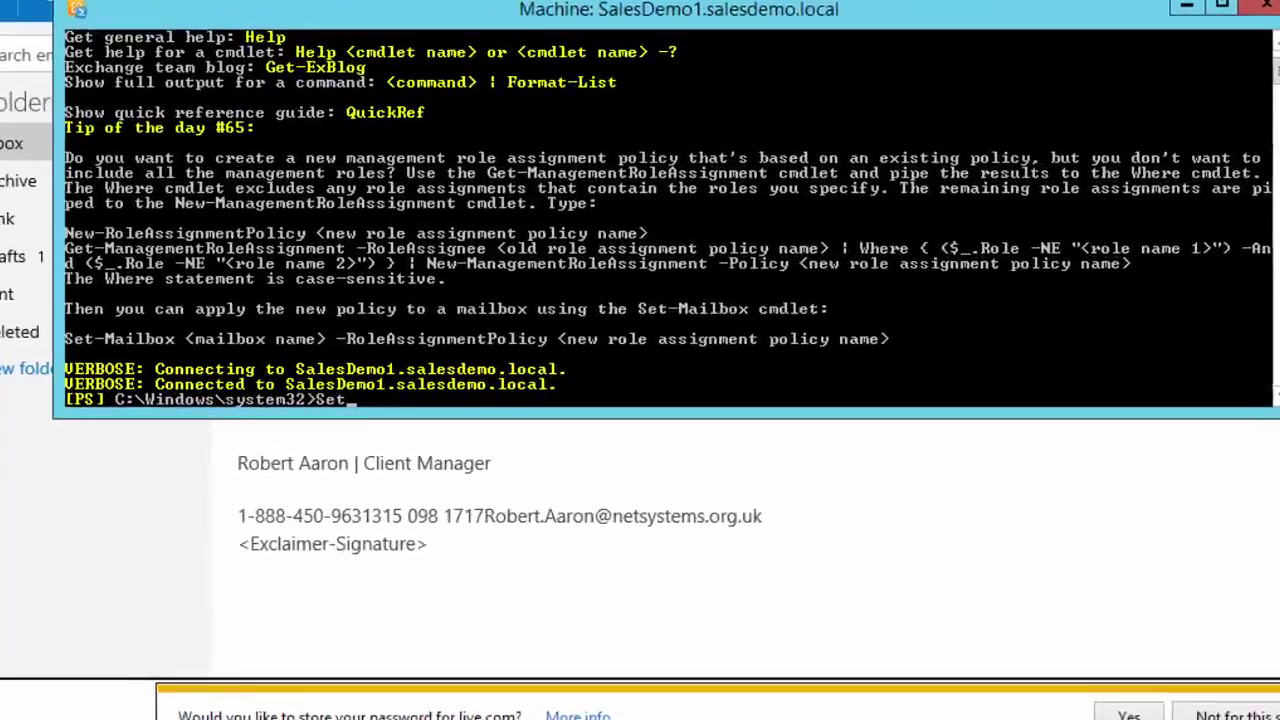
{"action": "type", "text": "ain -I"}
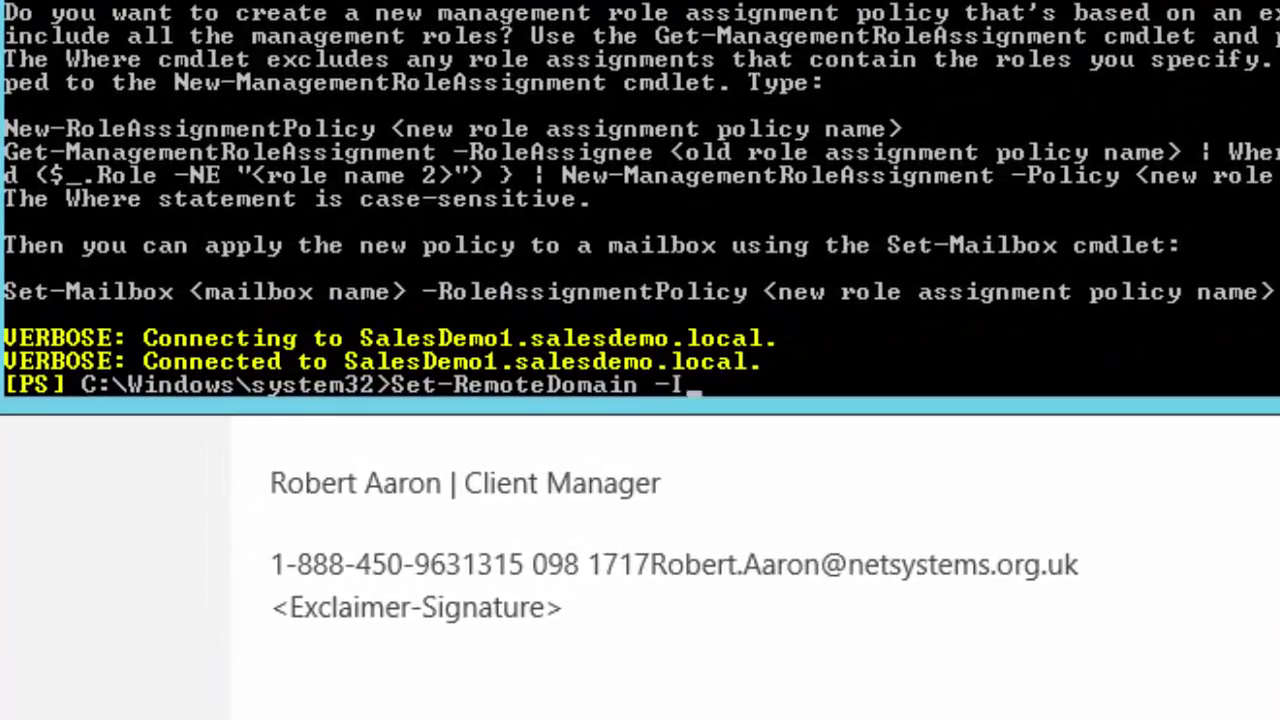
{"action": "type", "text": "dentity Default -ContentType Mim"}
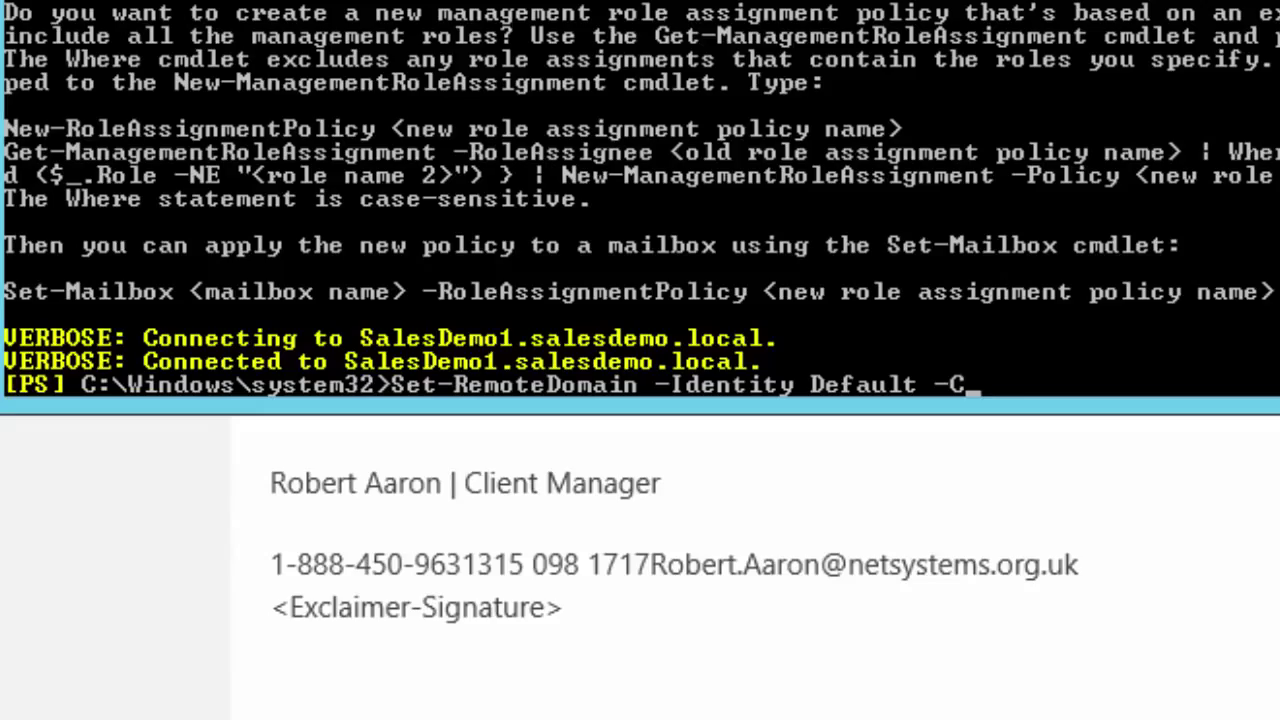
{"action": "type", "text": "eHtml"}
{"action": "key", "text": "Return"}
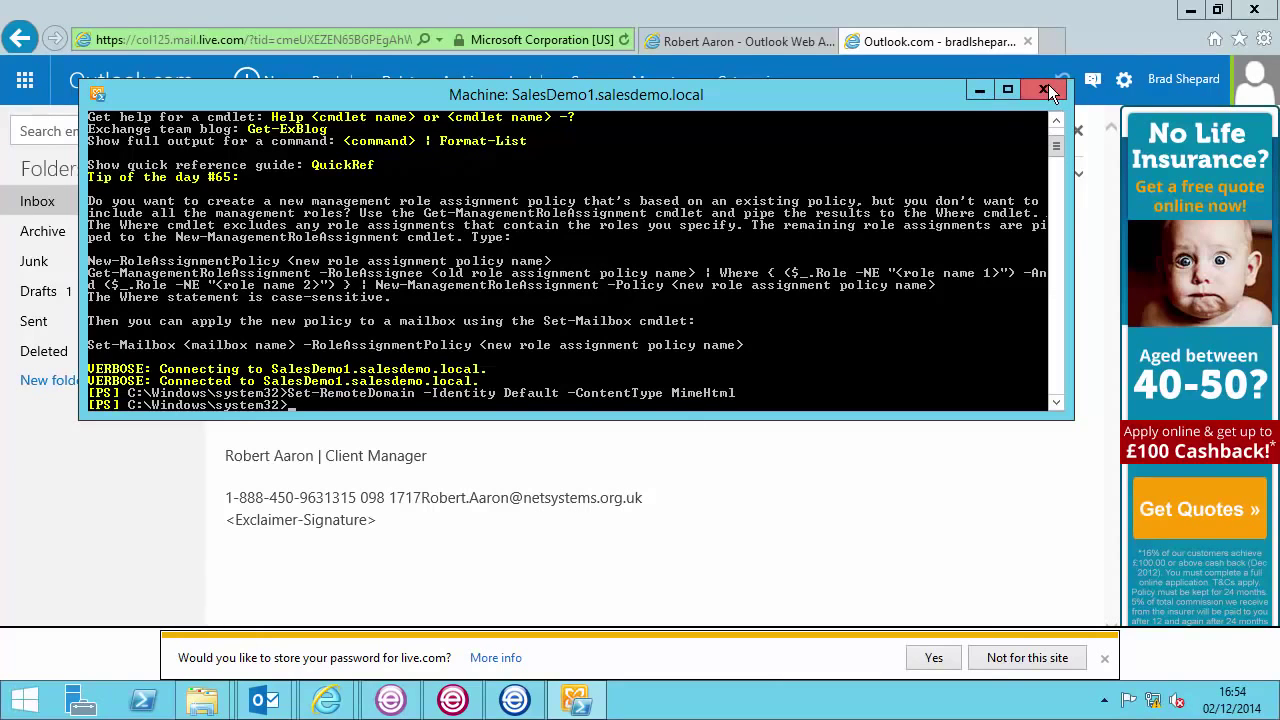
{"action": "left_click", "coordinate": [1046, 91]}
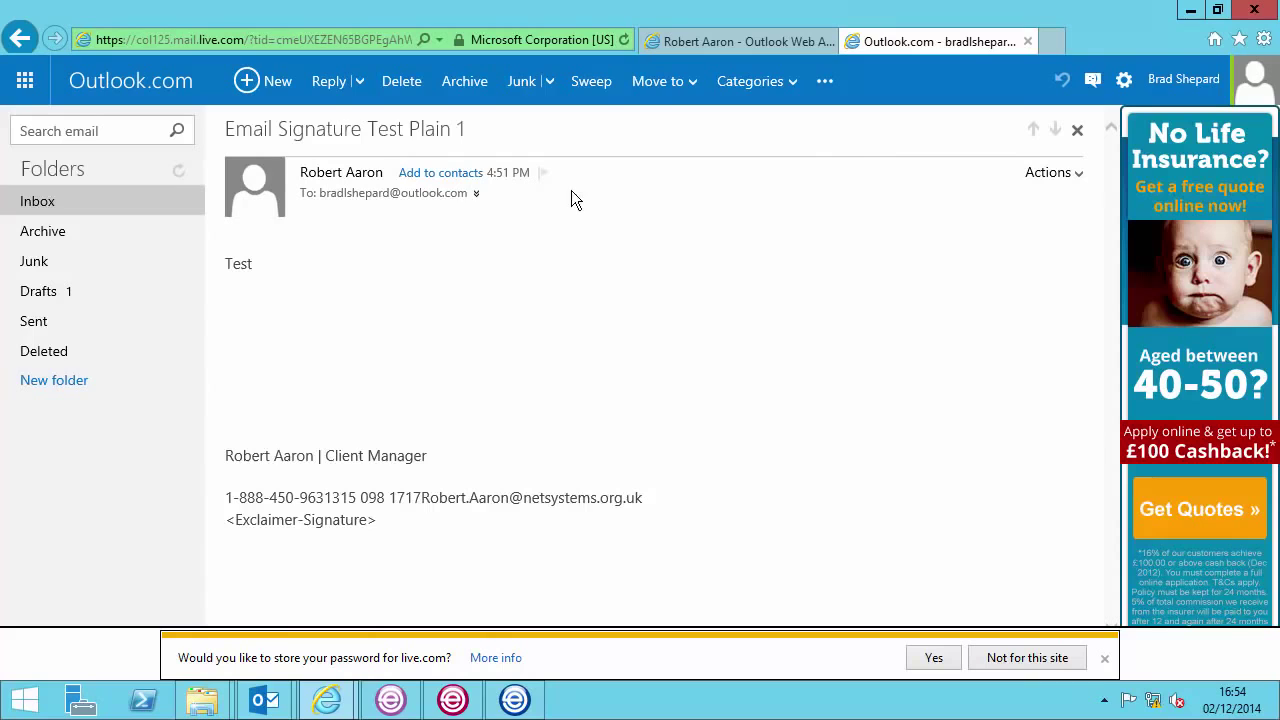
In Outlook Web App, send the external recipient an email with the subject "Email Signature Test Plain 2" and the body "Test"
{"action": "left_click", "coordinate": [688, 41]}
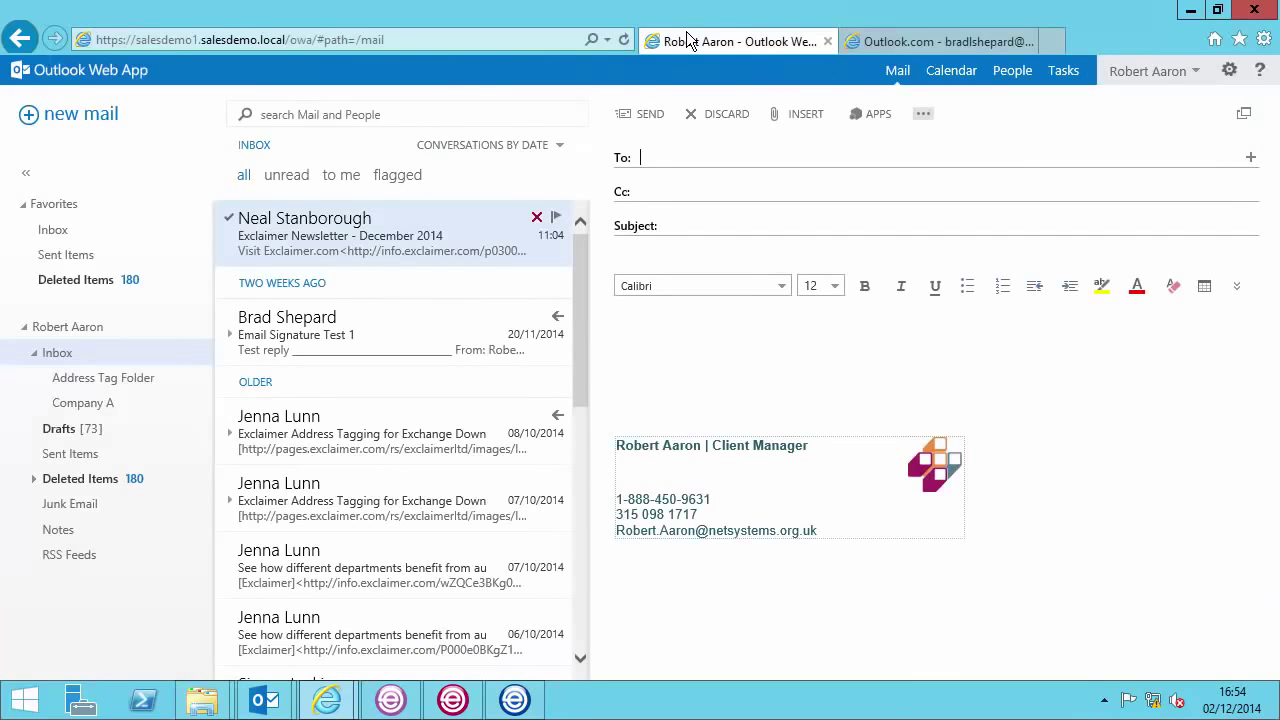
{"action": "left_click", "coordinate": [657, 153]}
{"action": "type", "text": "b"}
{"action": "key", "text": "Return"}
{"action": "key", "text": "Tab"}
{"action": "key", "text": "Tab"}
{"action": "type", "text": "Email Signature Test Plain 2"}
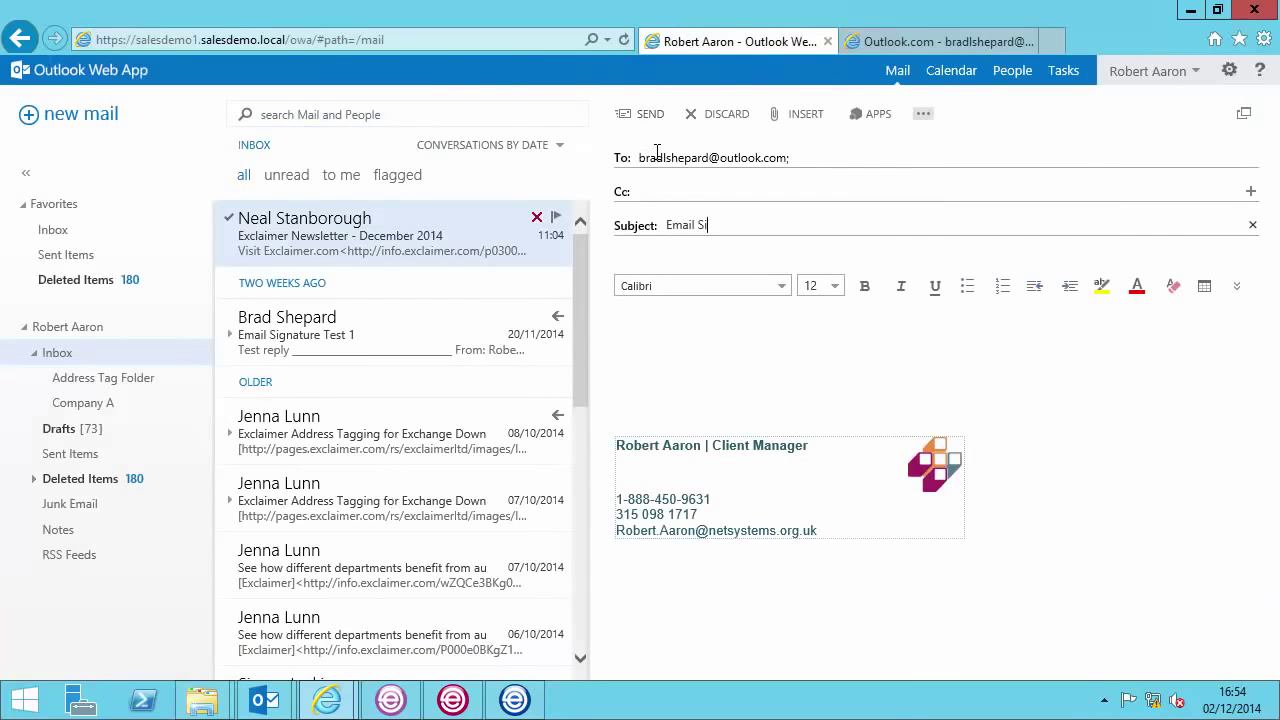
{"action": "key", "text": "Tab"}
{"action": "type", "text": "Test"}
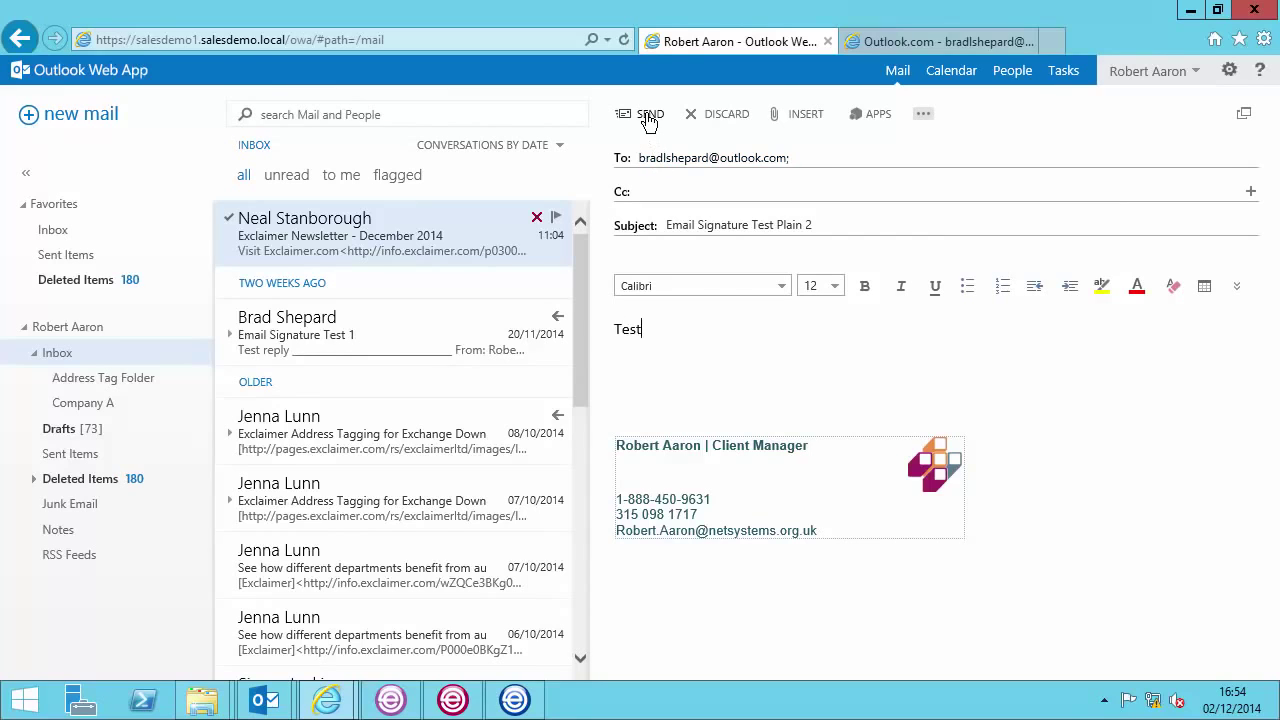
{"action": "left_click", "coordinate": [648, 117]}
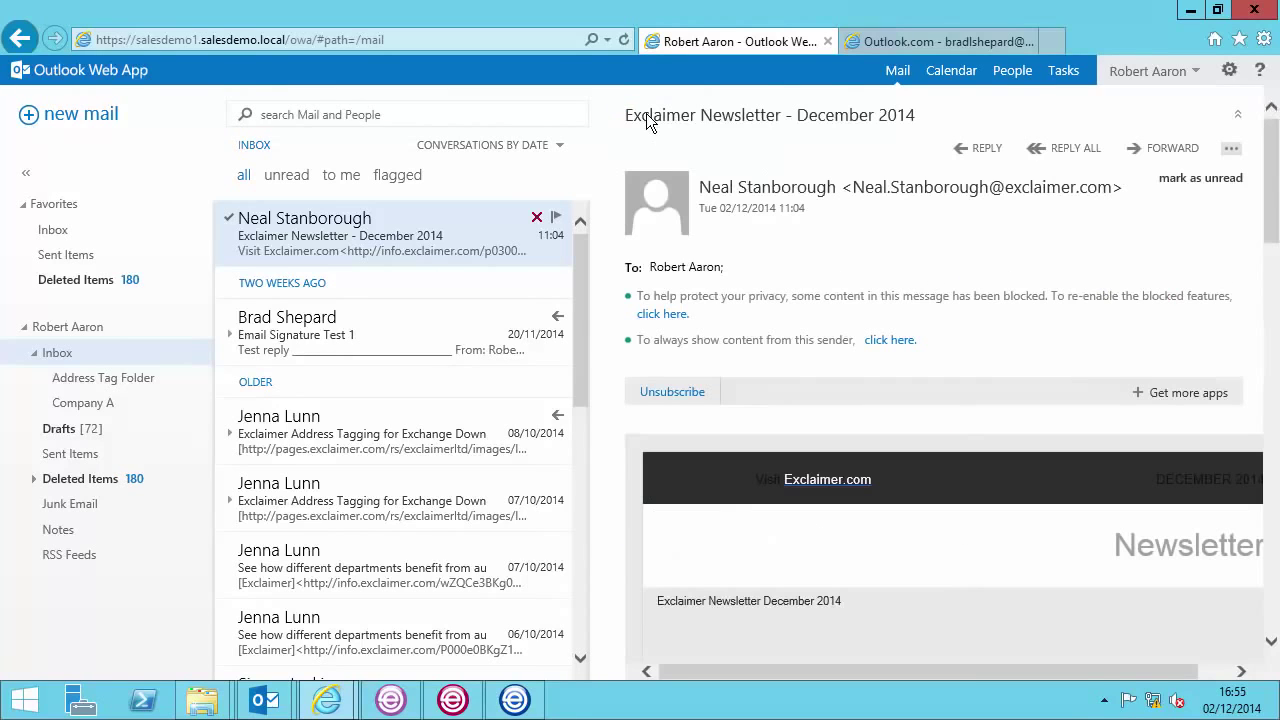
Open the received "Email Signature Test Plain 2" message in the Outlook.com inbox and check its signature formatting
{"action": "left_click", "coordinate": [879, 41]}
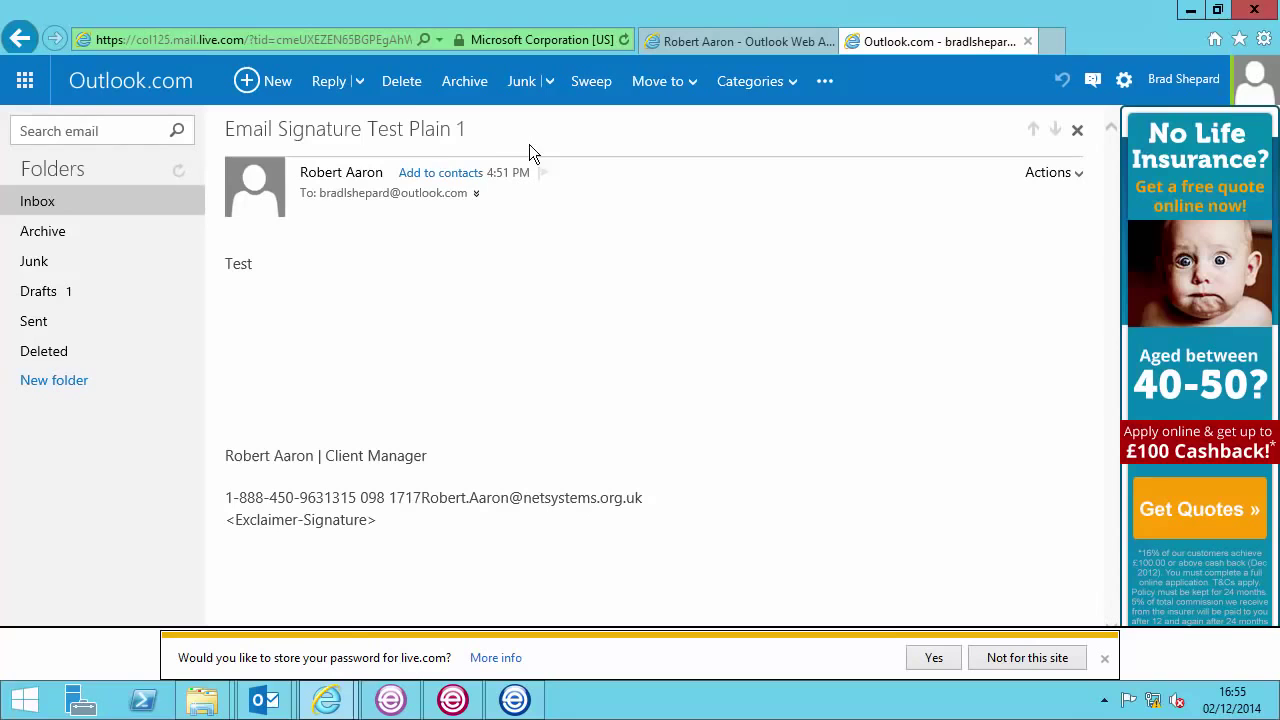
{"action": "left_click", "coordinate": [24, 206]}
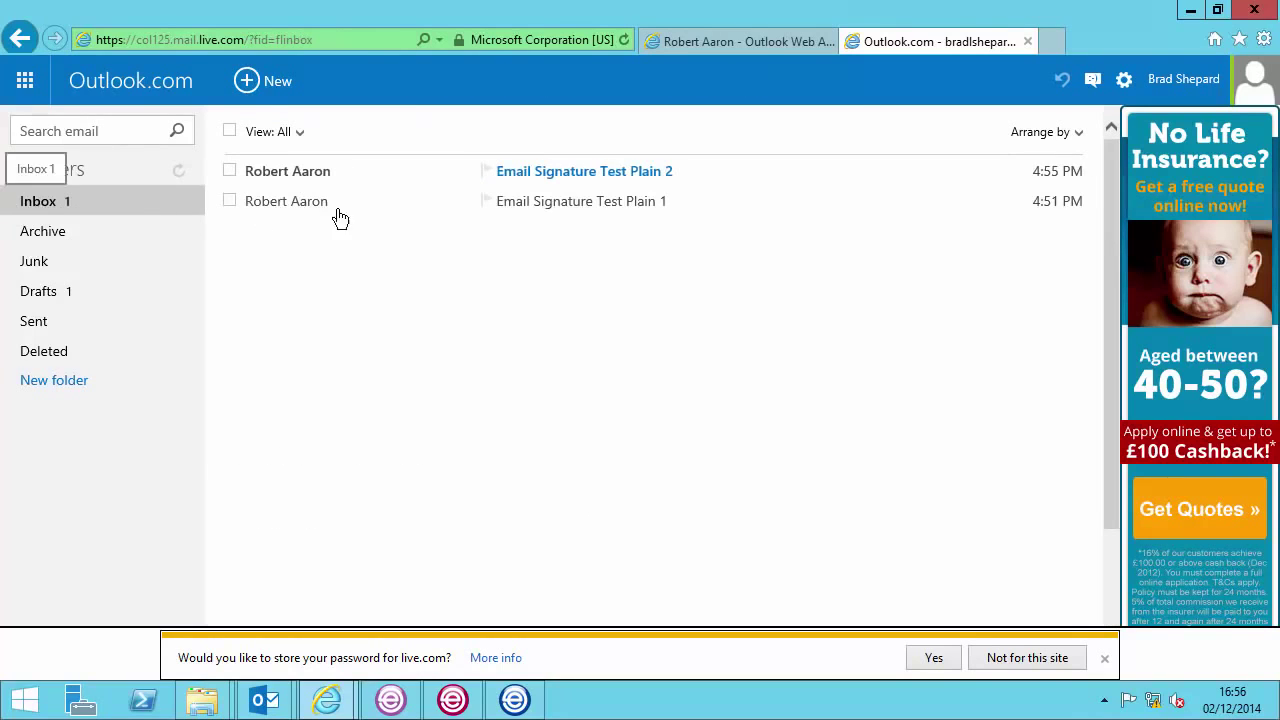
{"action": "left_click", "coordinate": [538, 175]}
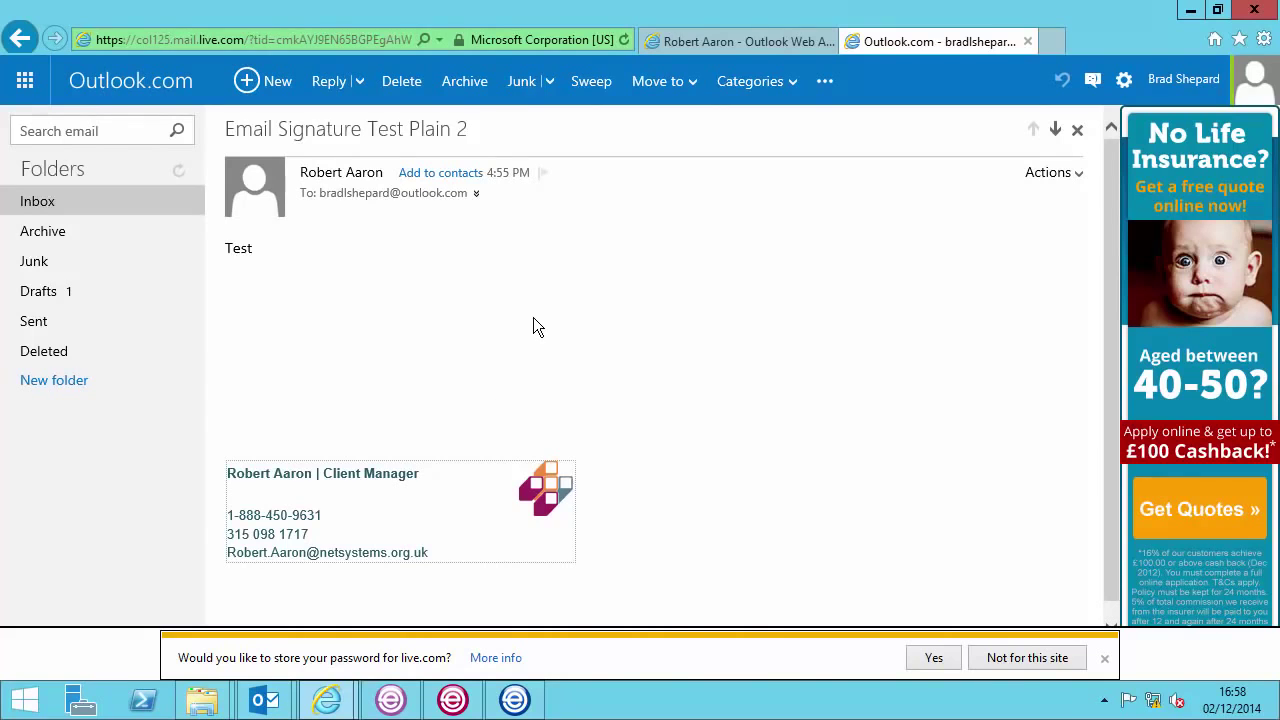
Switch to Signature Manager Exchange Edition and review the signature options and template preview of the Resilient Archiving Banner sales policy
{"action": "left_click", "coordinate": [397, 704]}
{"action": "left_click", "coordinate": [442, 143]}
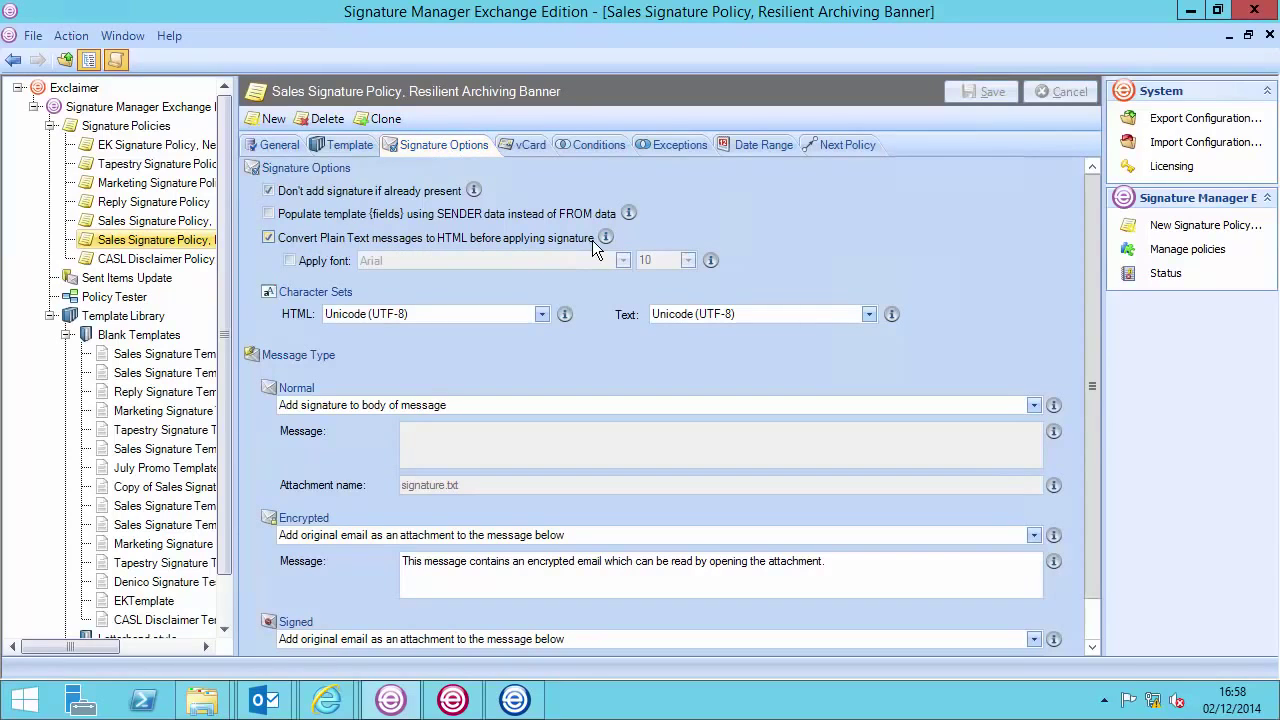
{"action": "left_click", "coordinate": [341, 141]}
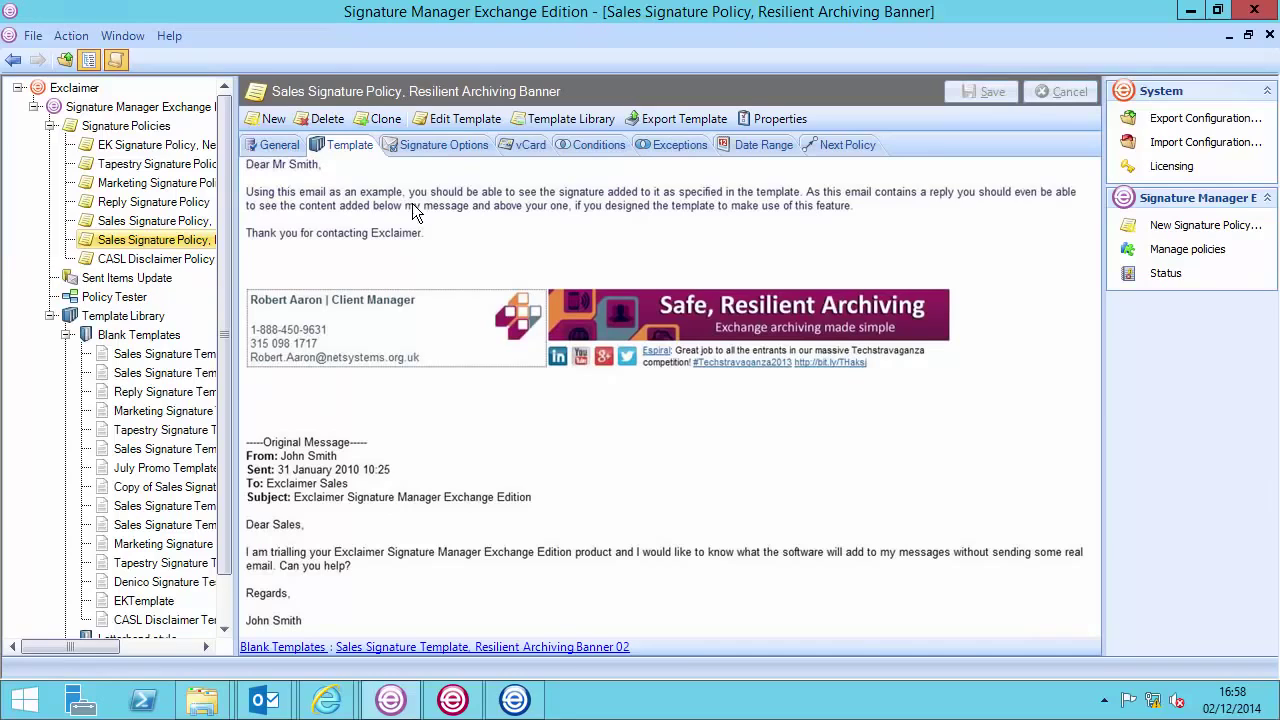
{"action": "left_click", "coordinate": [423, 150]}
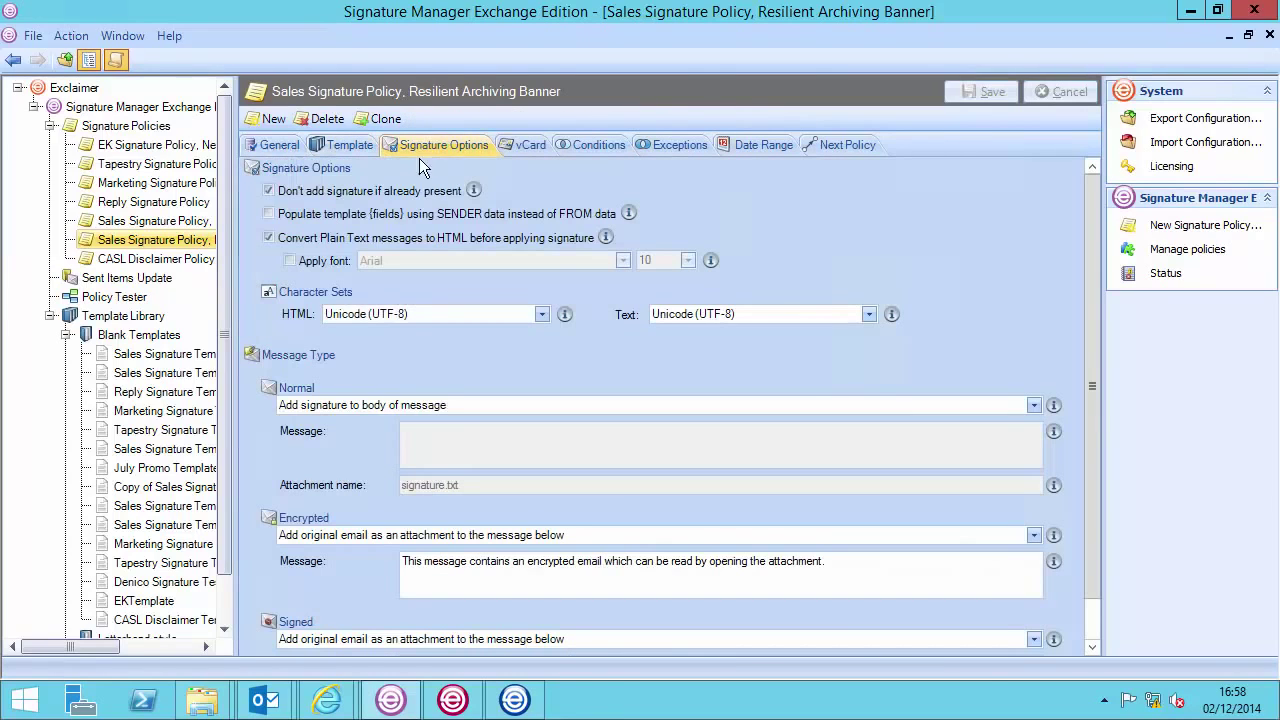
Apply the Calibri font at size 11 to plain text messages converted to HTML, and show the policy's template
{"action": "left_click", "coordinate": [334, 263]}
{"action": "left_click", "coordinate": [611, 257]}
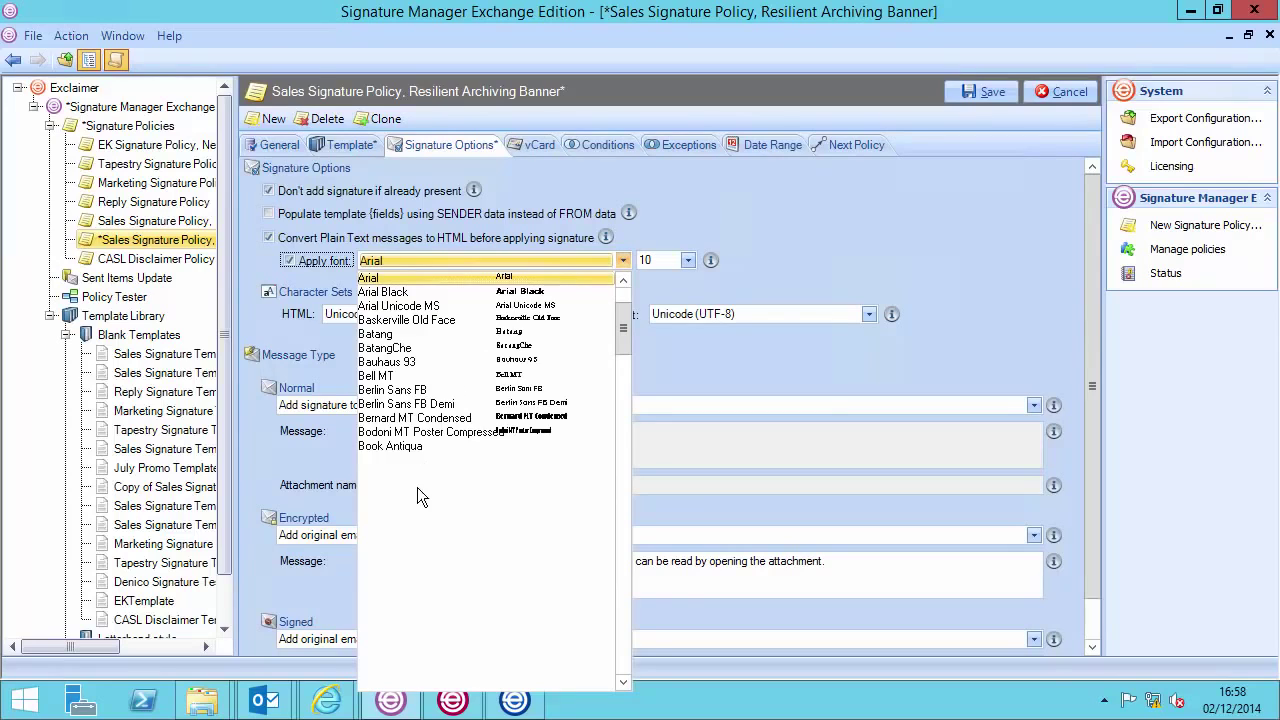
{"action": "left_click", "coordinate": [387, 544]}
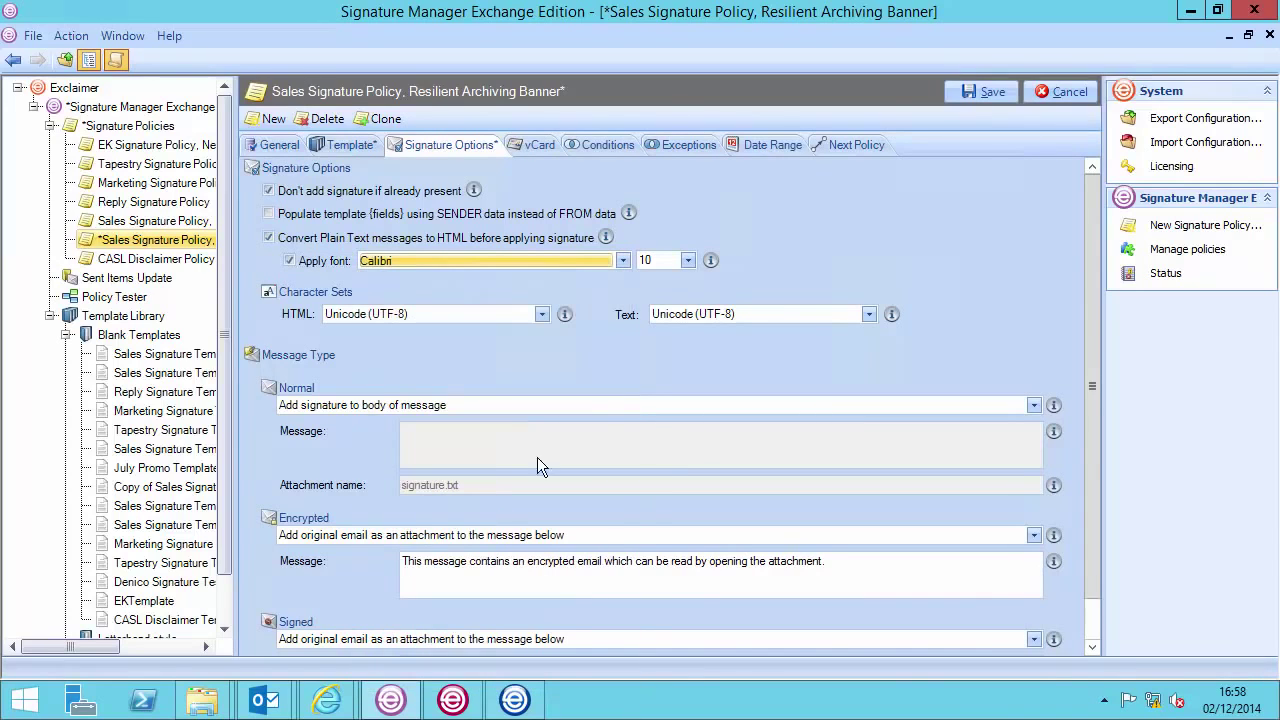
{"action": "left_click", "coordinate": [687, 260]}
{"action": "left_click", "coordinate": [652, 319]}
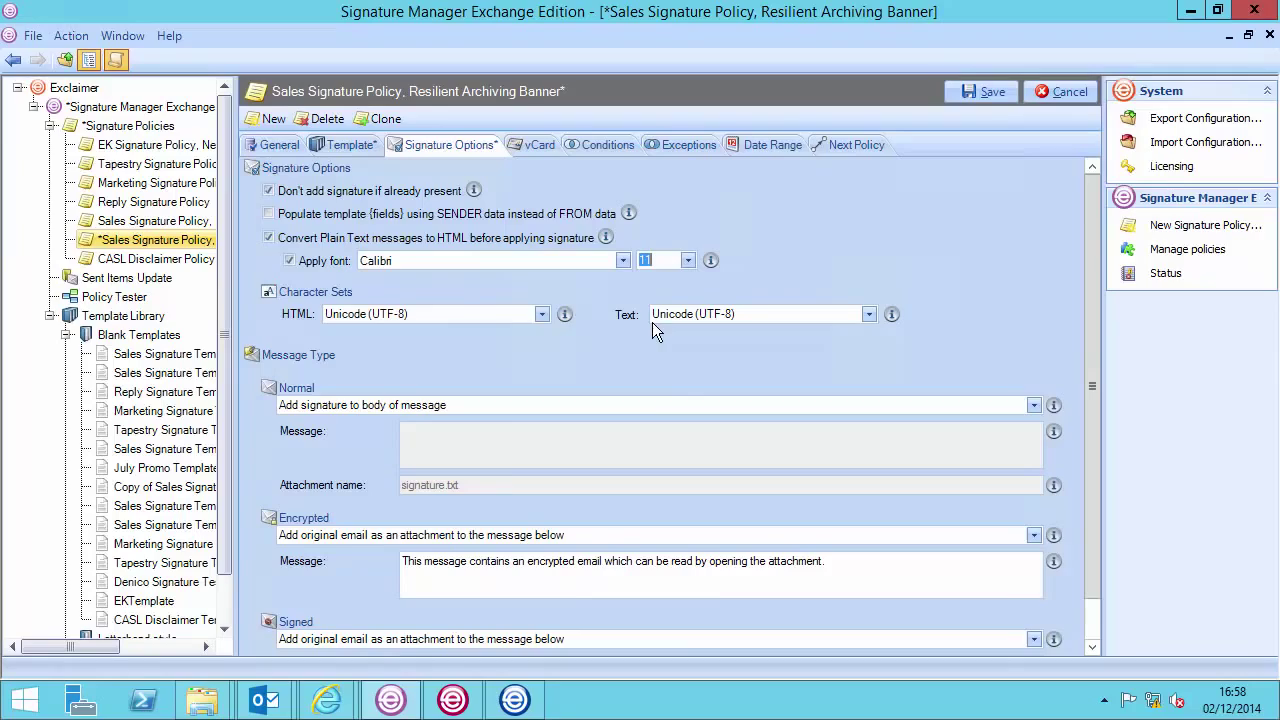
{"action": "left_click", "coordinate": [345, 145]}
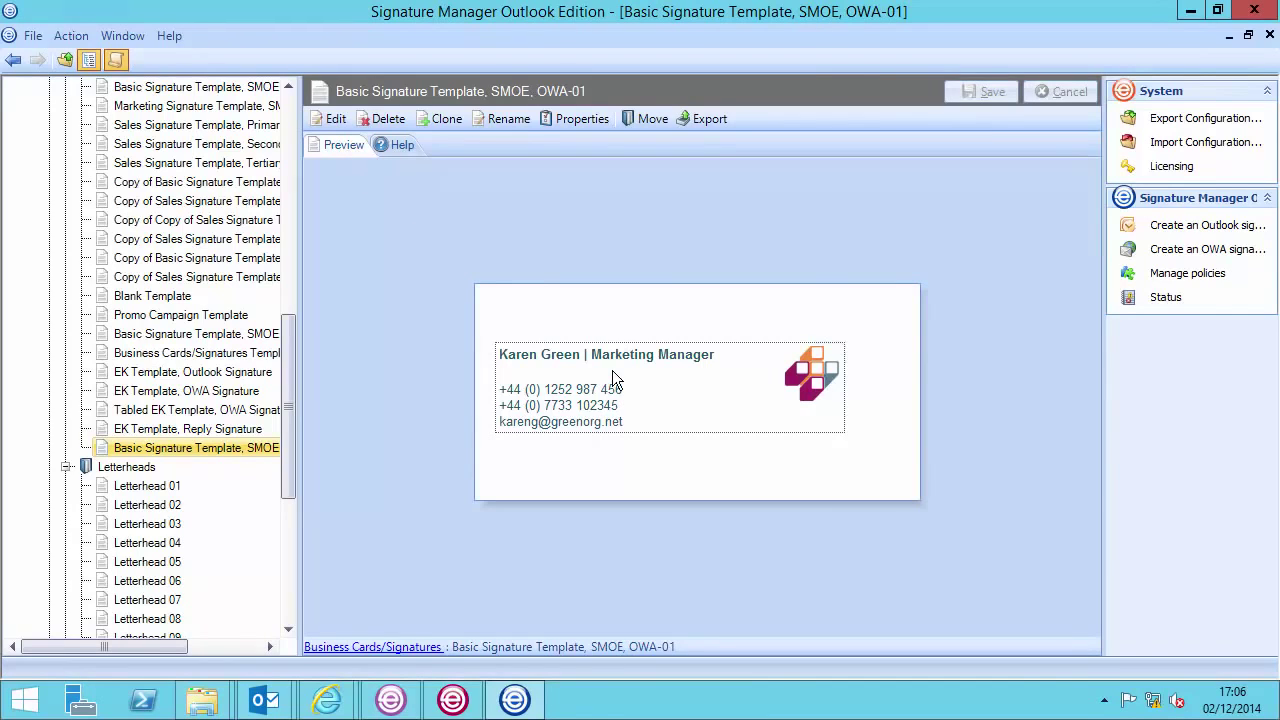
Open the "Basic Signature Template, SMOE, OWA-01" template for editing and examine the logo image's source address in its HTML code
{"action": "left_click", "coordinate": [335, 119]}
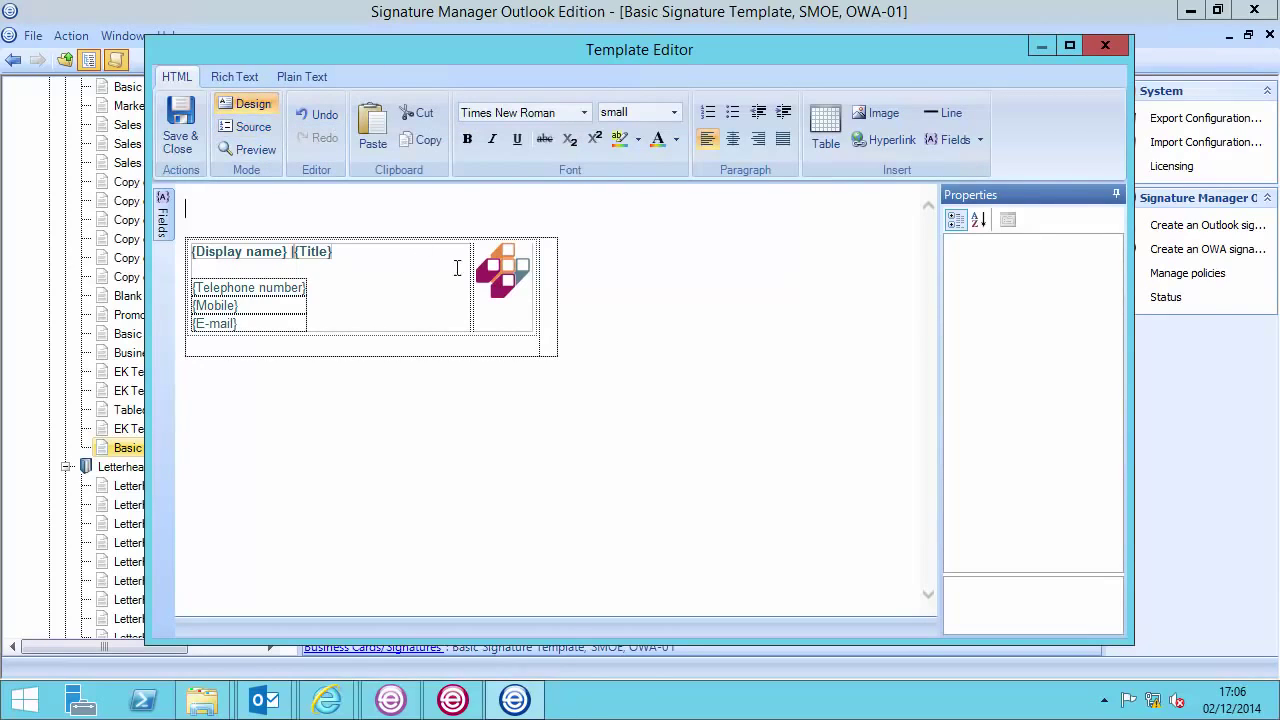
{"action": "left_click", "coordinate": [512, 272]}
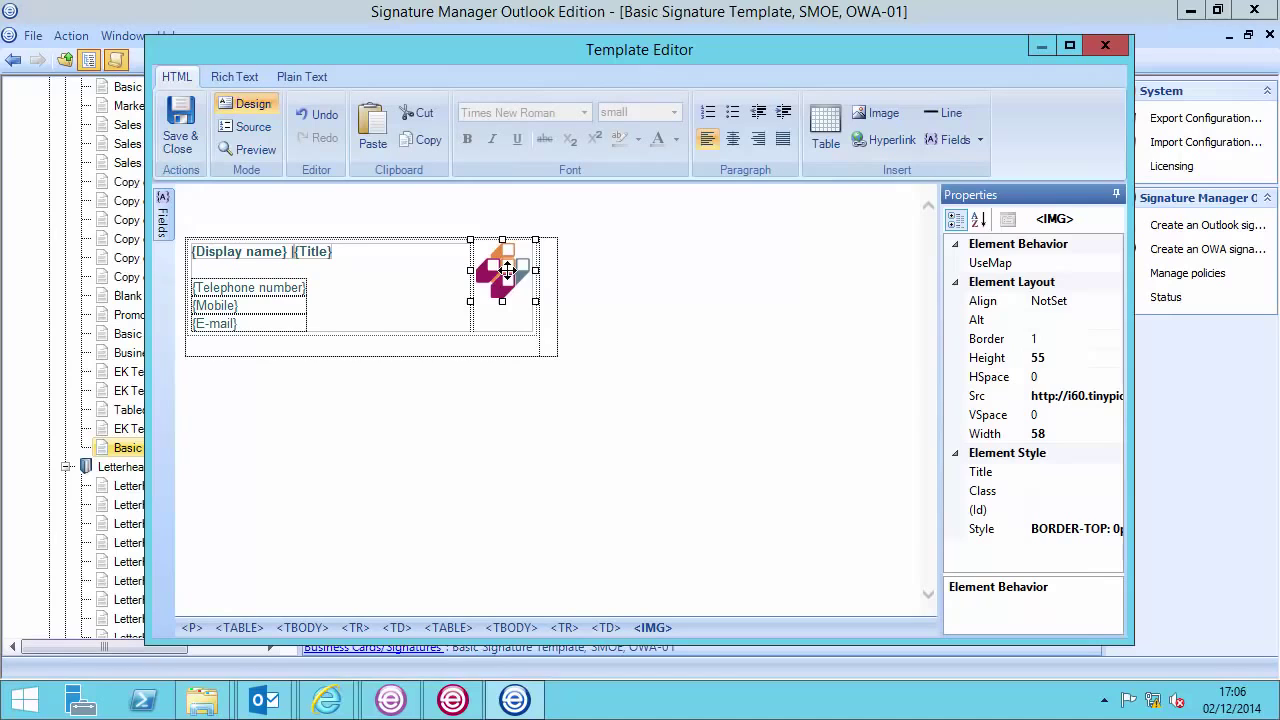
{"action": "left_click", "coordinate": [257, 127]}
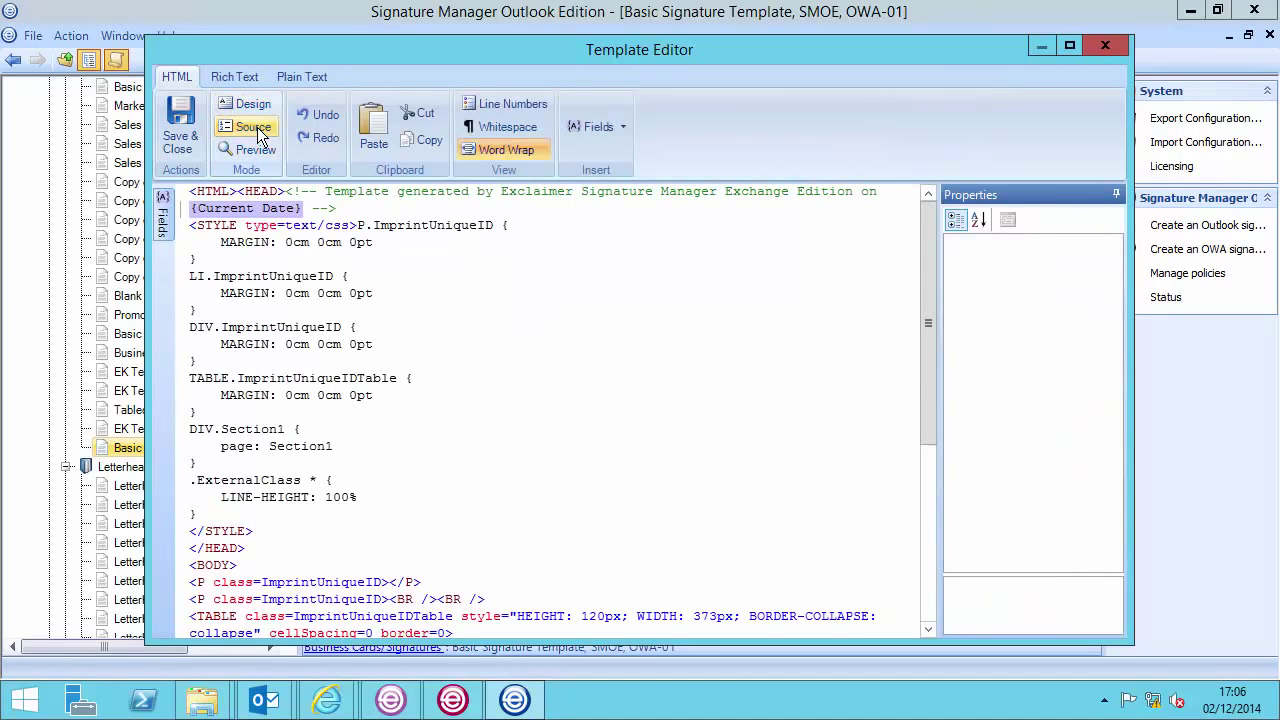
{"action": "left_click_drag", "start_coordinate": [922, 348], "coordinate": [938, 565]}
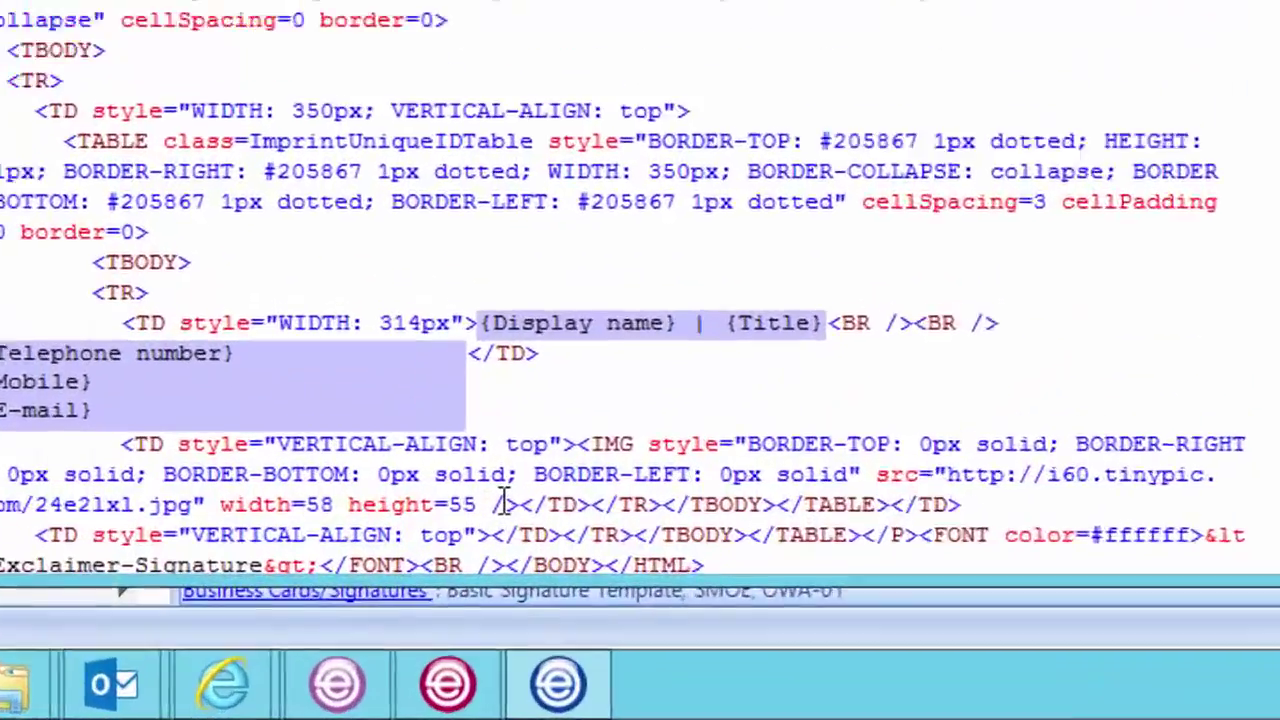
Add the attribute nosend="1" after height=55 in the logo's IMG tag and return the template to design view
{"action": "left_click", "coordinate": [472, 599]}
{"action": "type", "text": "nosend"}
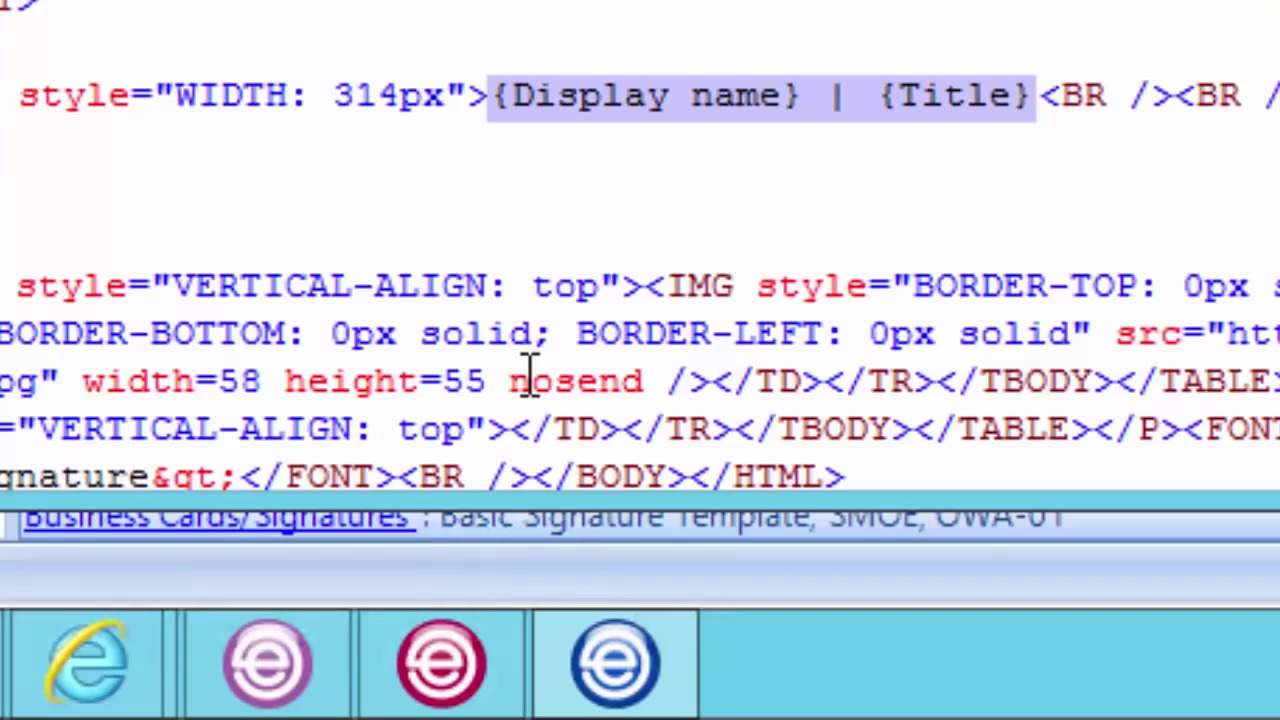
{"action": "type", "text": "=\"1\""}
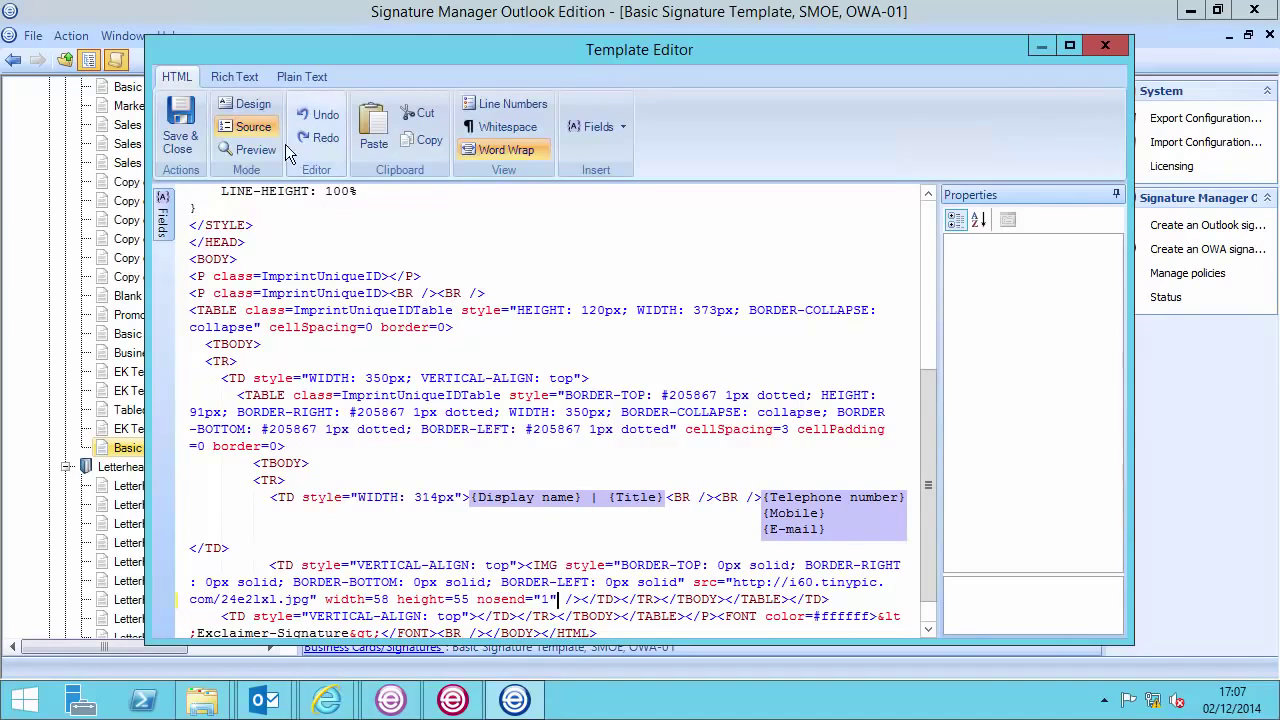
{"action": "left_click", "coordinate": [260, 106]}
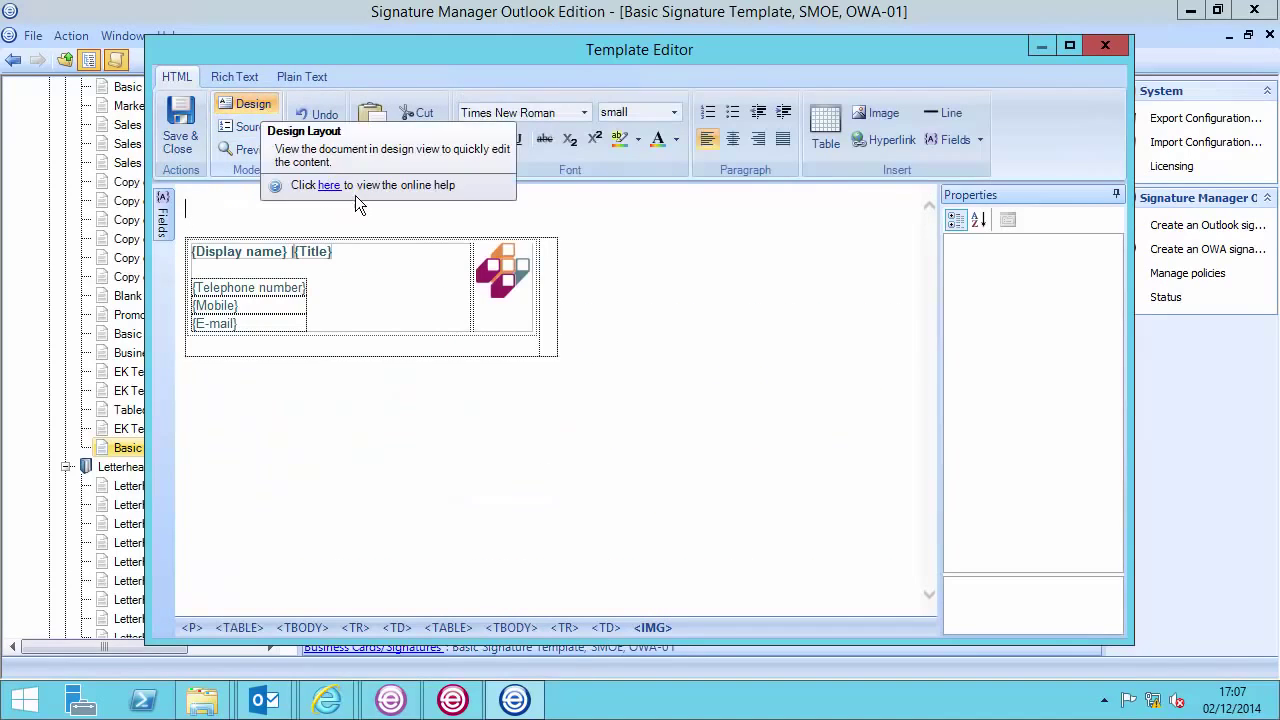
Save and close the edited template, and save the changed configuration so that it replaces the previous one
{"action": "left_click", "coordinate": [180, 125]}
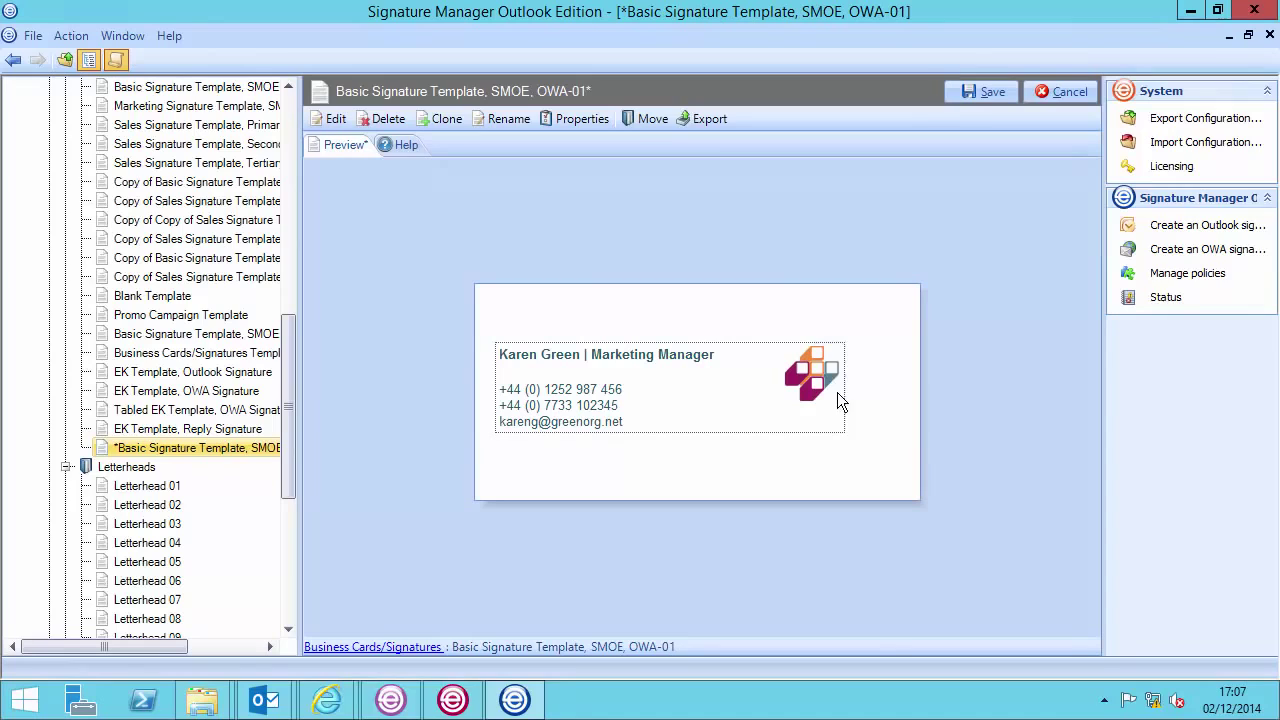
{"action": "left_click", "coordinate": [970, 92]}
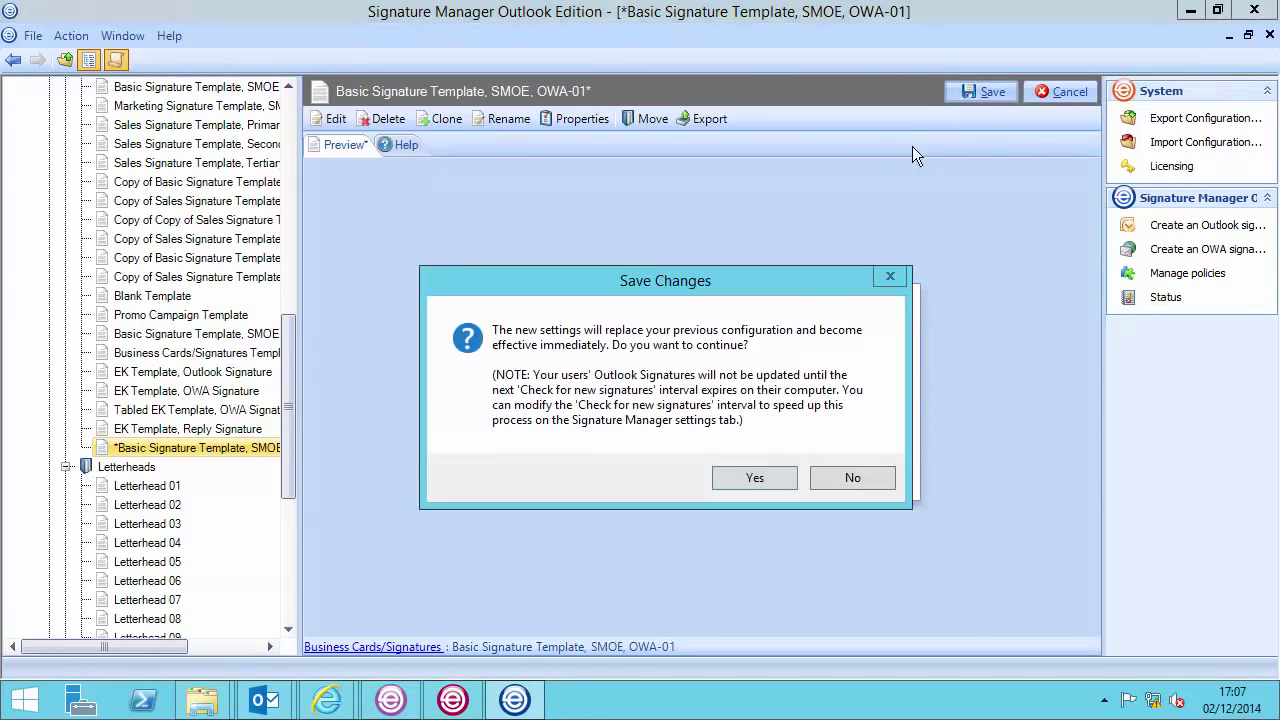
{"action": "left_click", "coordinate": [749, 478]}
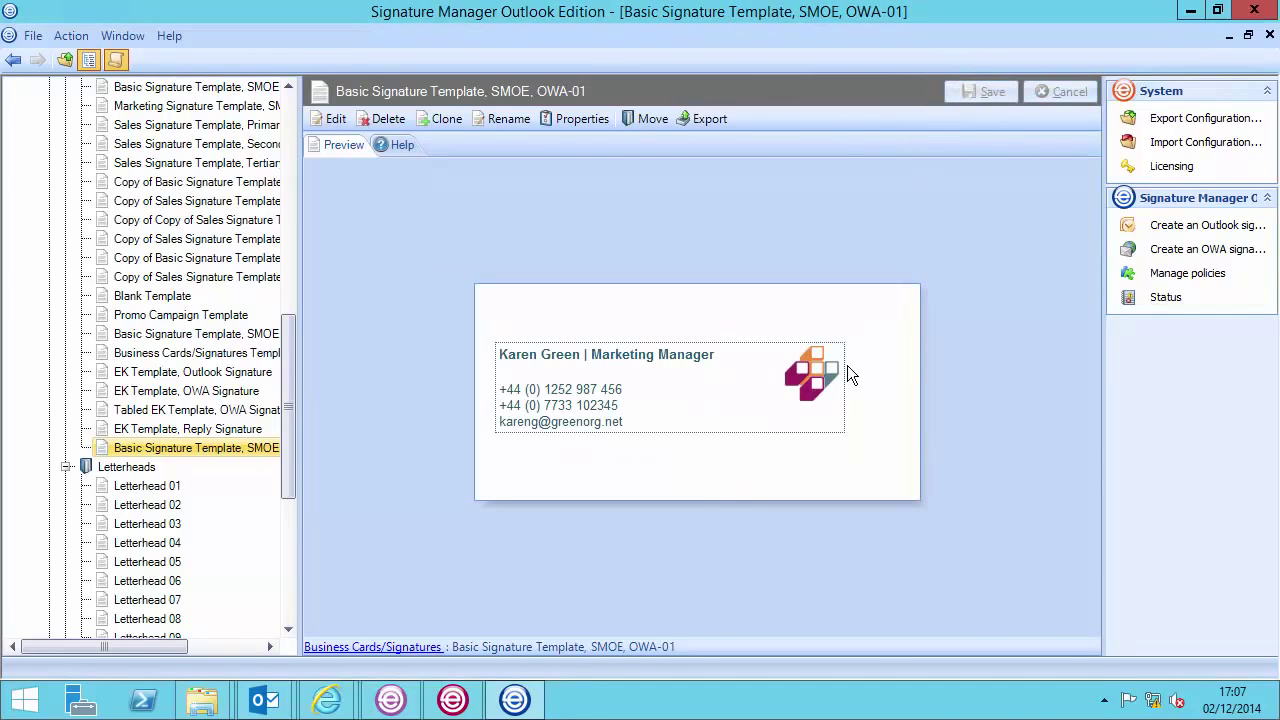